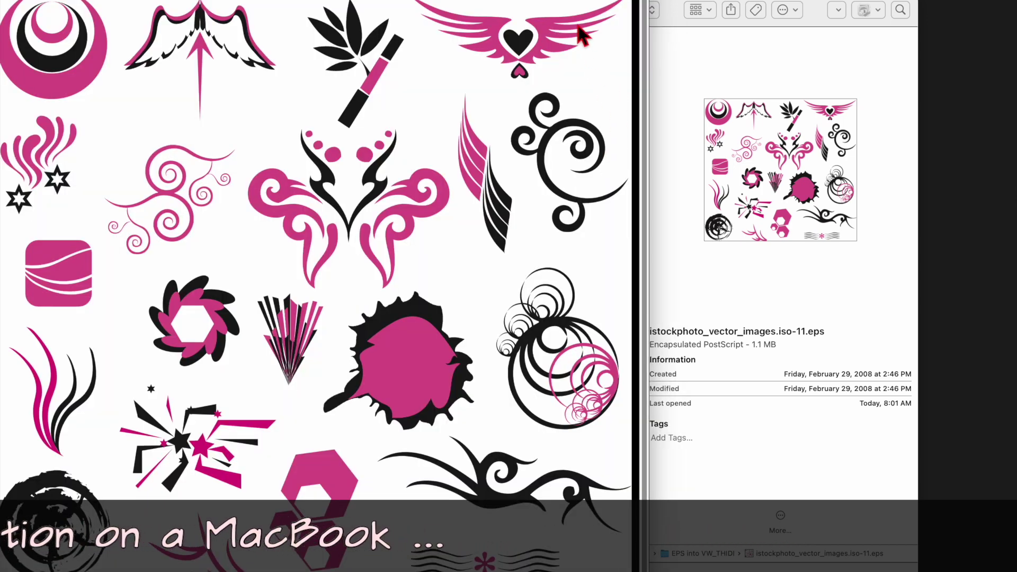
- Examine the vector artwork in istockphoto_vector_images.iso-11.eps up close, especially the edges of the winged-heart design
key("super+plus")
key("super+plus")
key("super+plus")
key("super+plus")
key("super+plus")
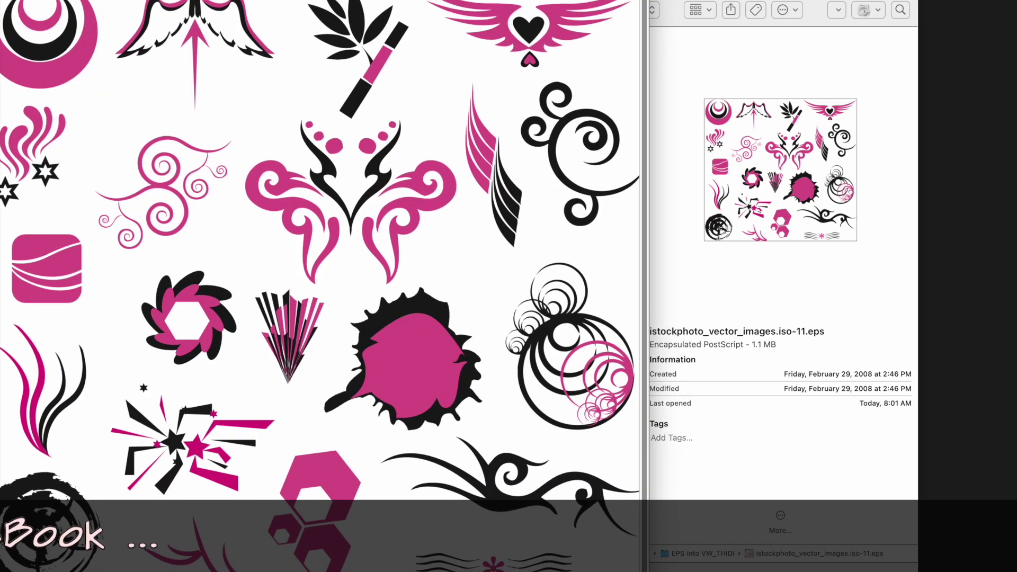
scroll(404, 128, "right", 5)
scroll(405, 135, "up", 10)
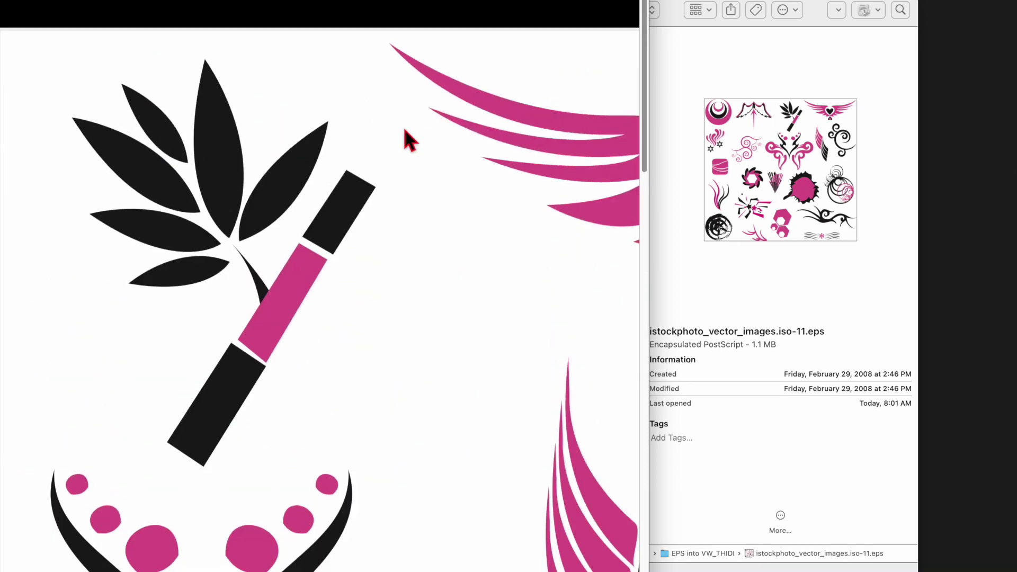
scroll(406, 135, "right", 5)
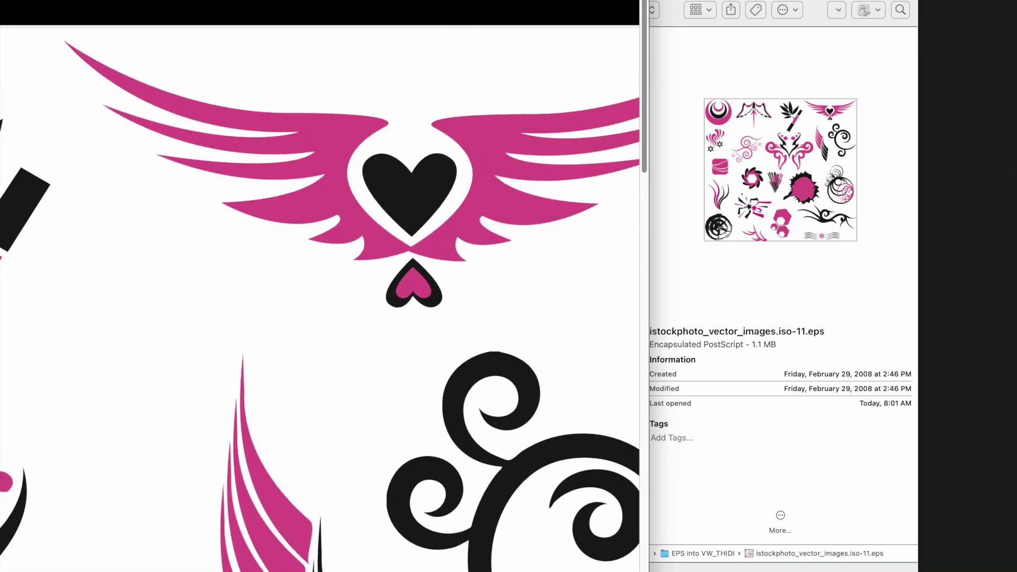
key("super+plus")
scroll(479, 55, "up", 6)
key("super+plus")
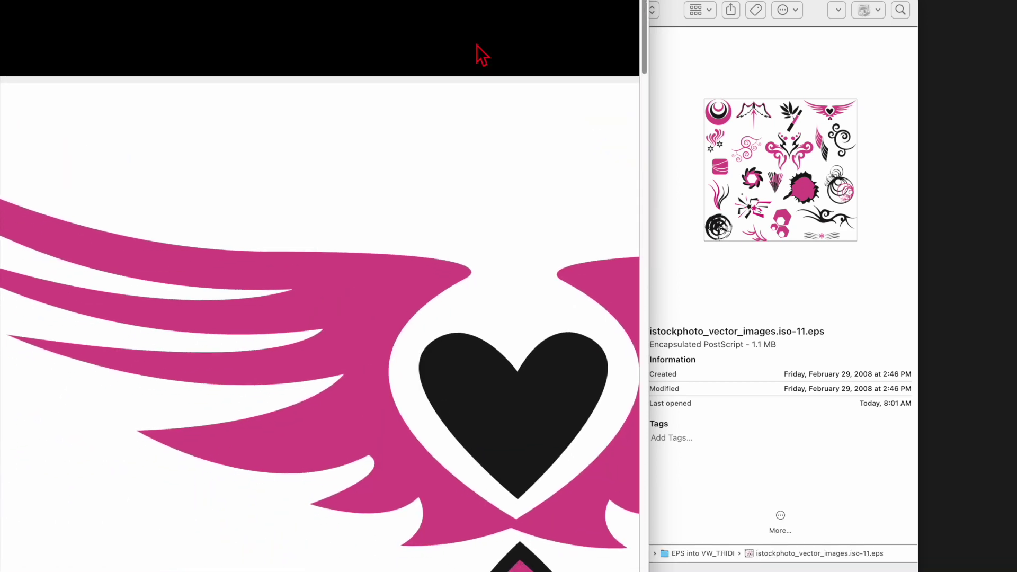
scroll(480, 54, "right", 6)
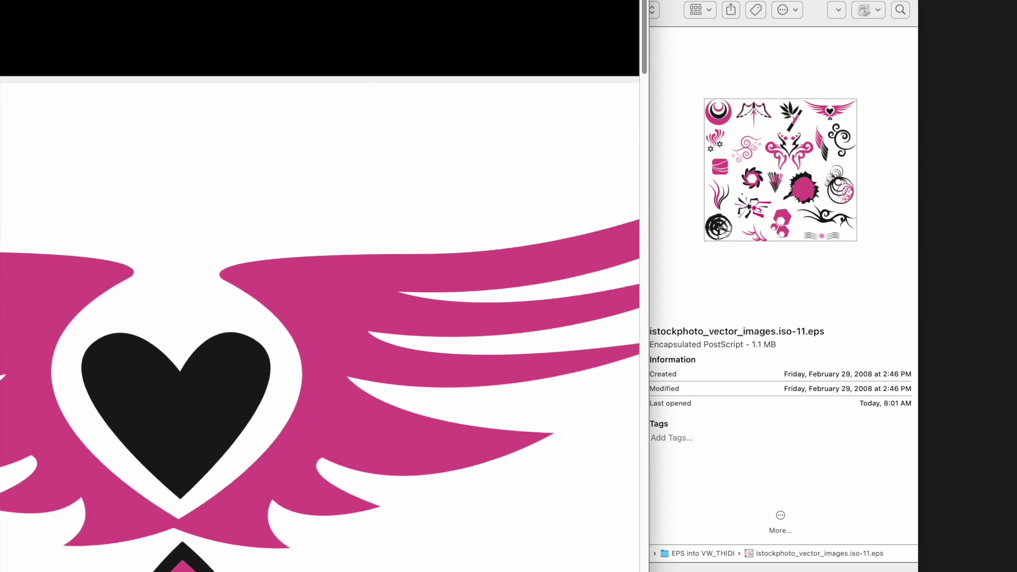
- Open the Save As command for the previewed EPS artwork
left_click(57, 0)
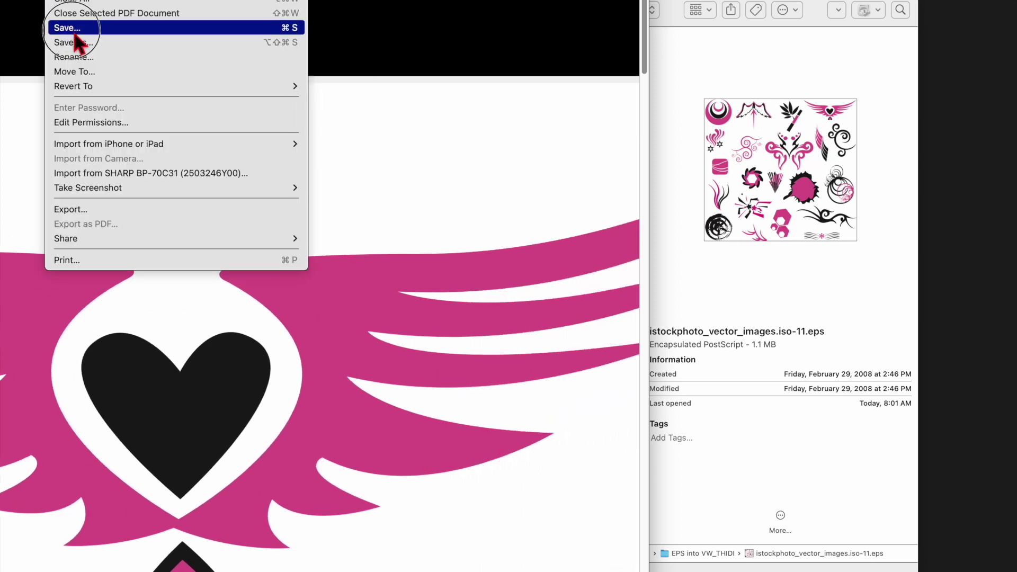
left_click(79, 42, "alt")
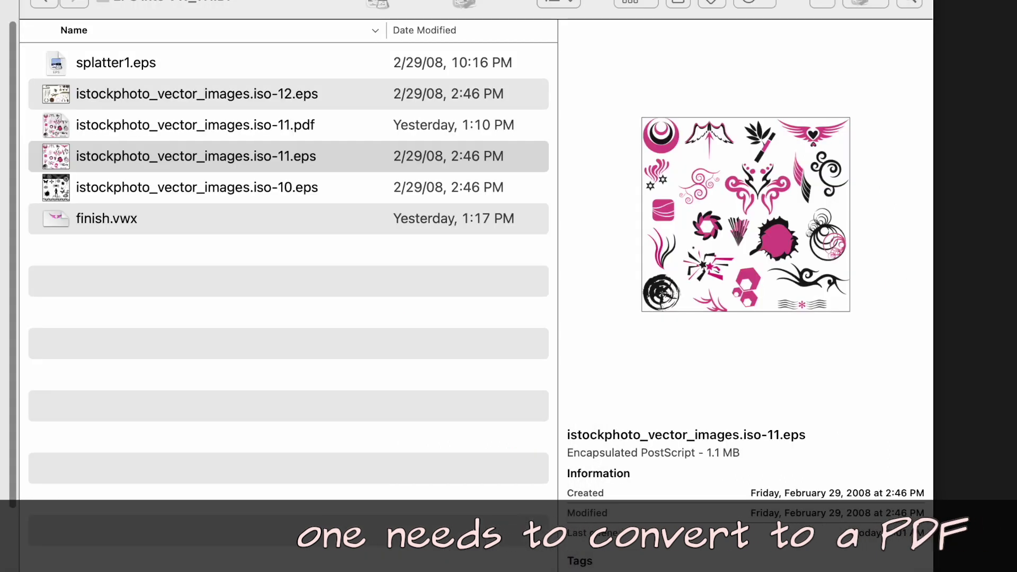
- Import page 1 of istockphoto_vector_images.iso-11.pdf into the Vectorworks drawing with Snap to Geometry enabled
left_click(375, 313)
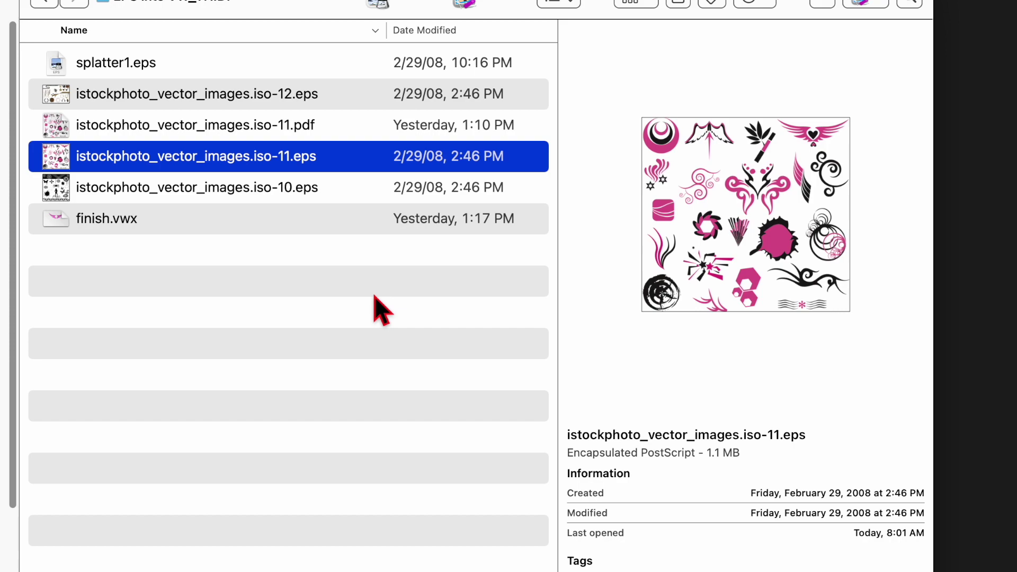
left_click_drag(63, 137, 483, 508)
key("Return")
left_click_drag(329, 306, 379, 336)
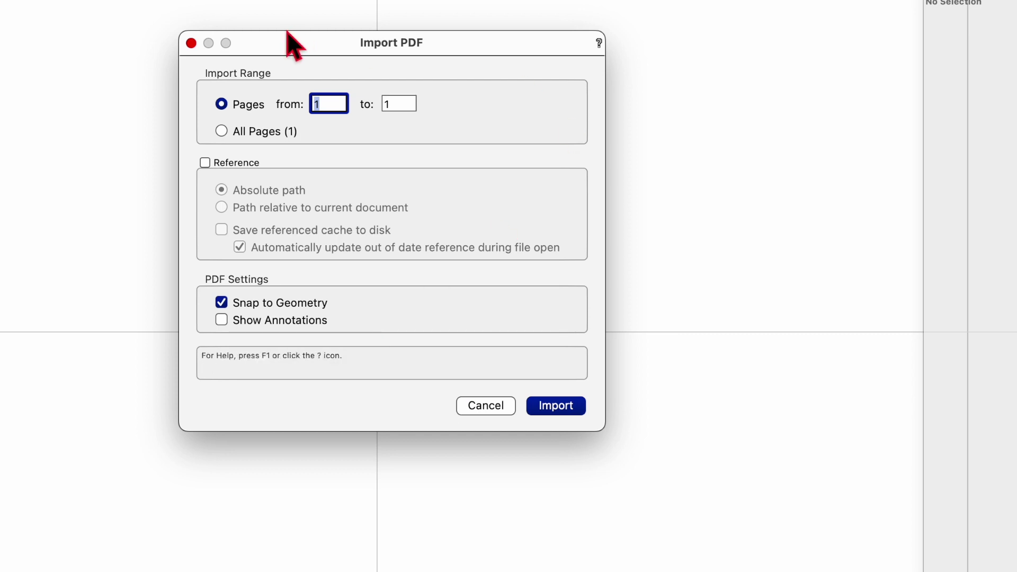
left_click(565, 411)
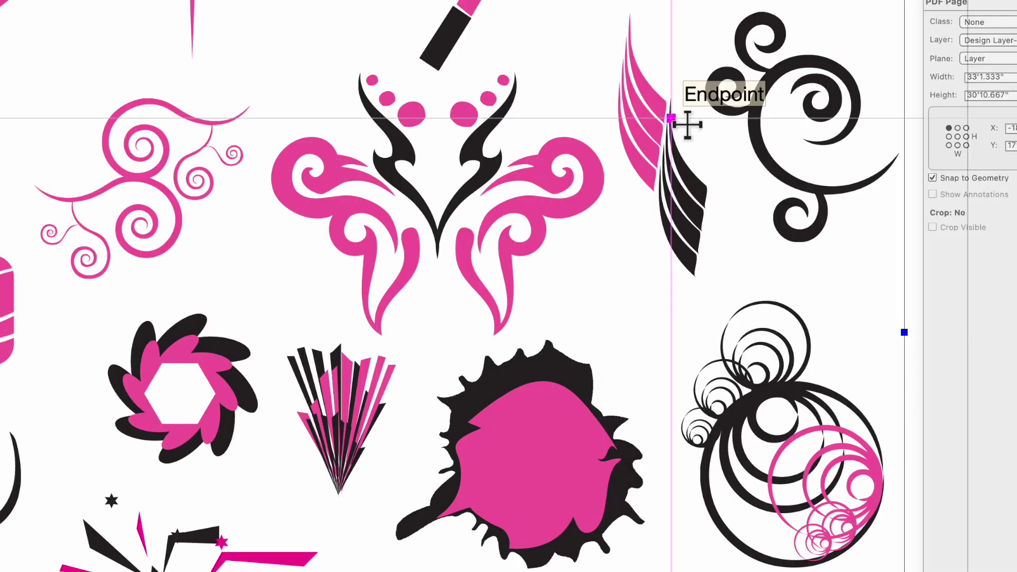
- Move the Object Info palette into view and ungroup the imported PDF page into its component objects
scroll(586, 249, "up", 10)
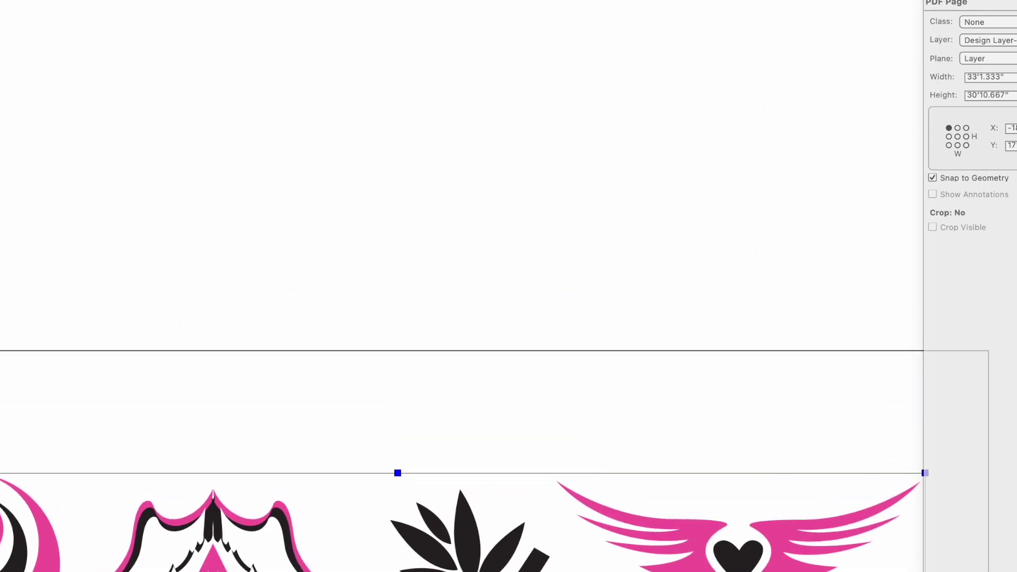
left_click_drag(1016, 0, 202, 122)
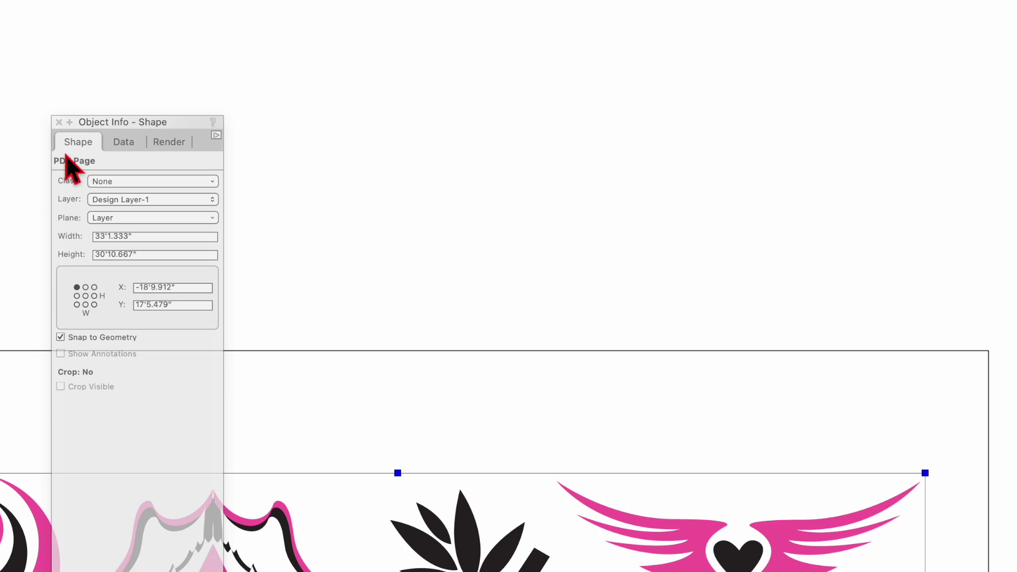
key("super+u")
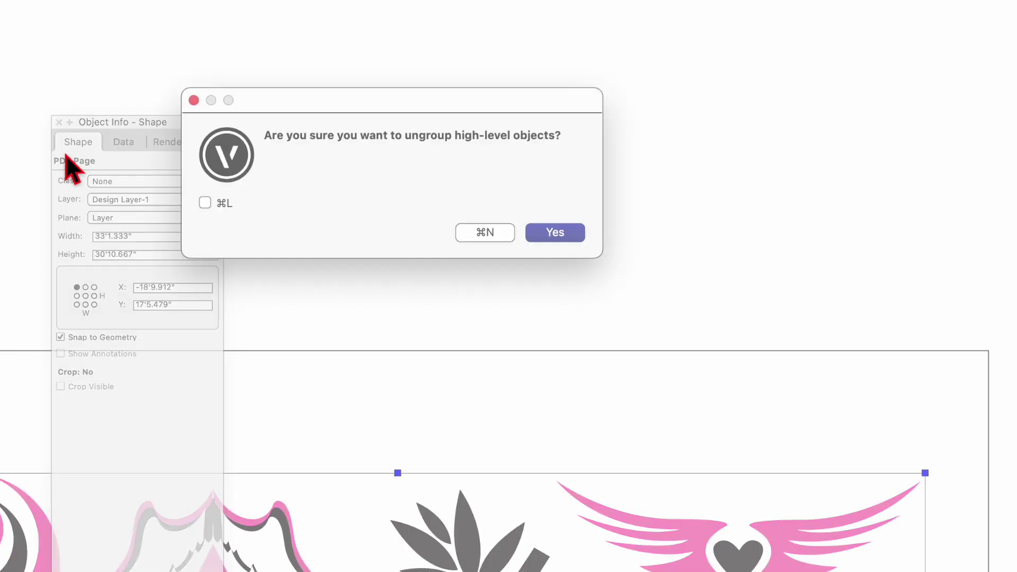
left_click(556, 235)
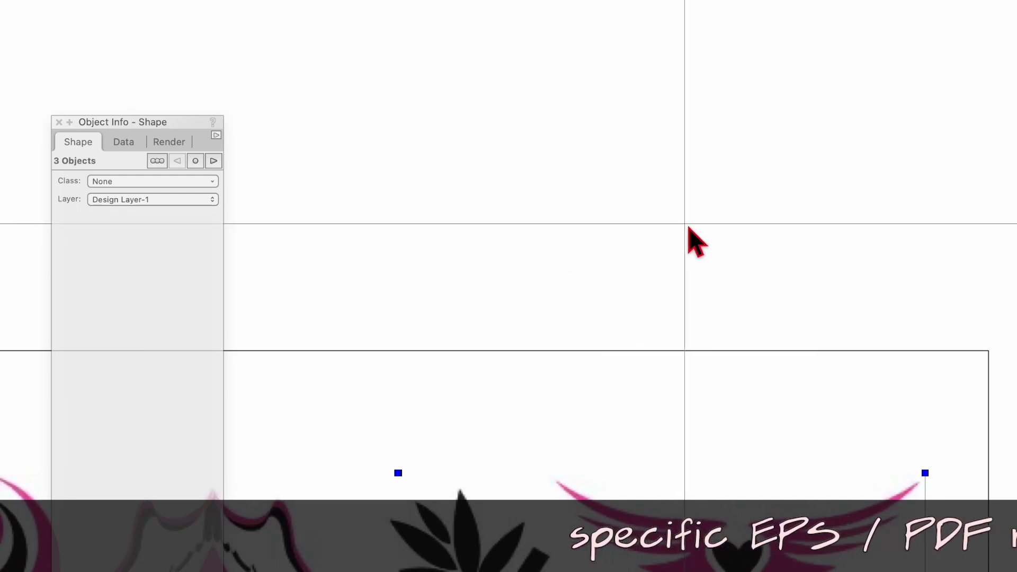
- Select all the ungrouped components and step through them to identify each object's type
left_click(689, 228)
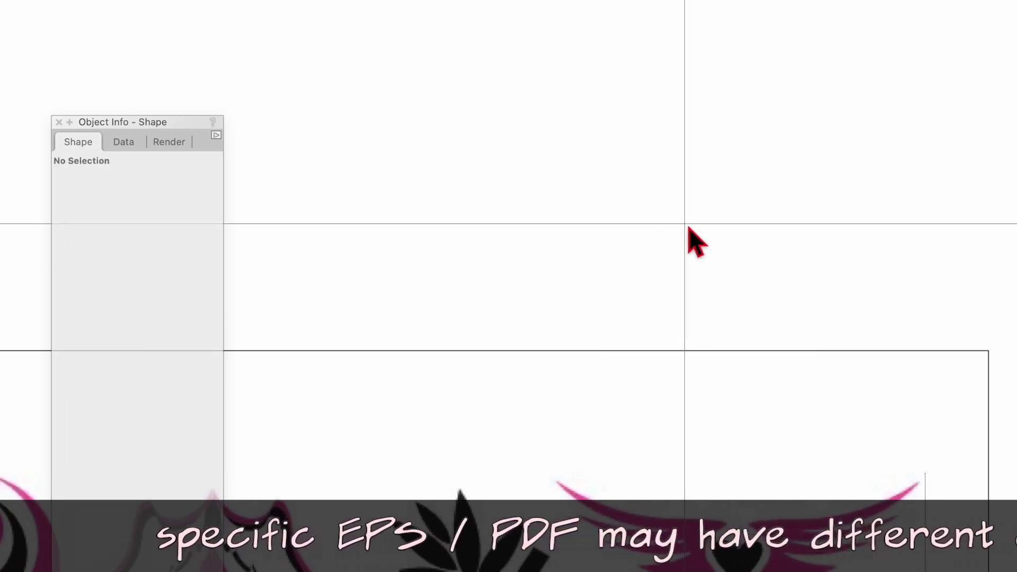
key("super+a")
left_click(157, 162)
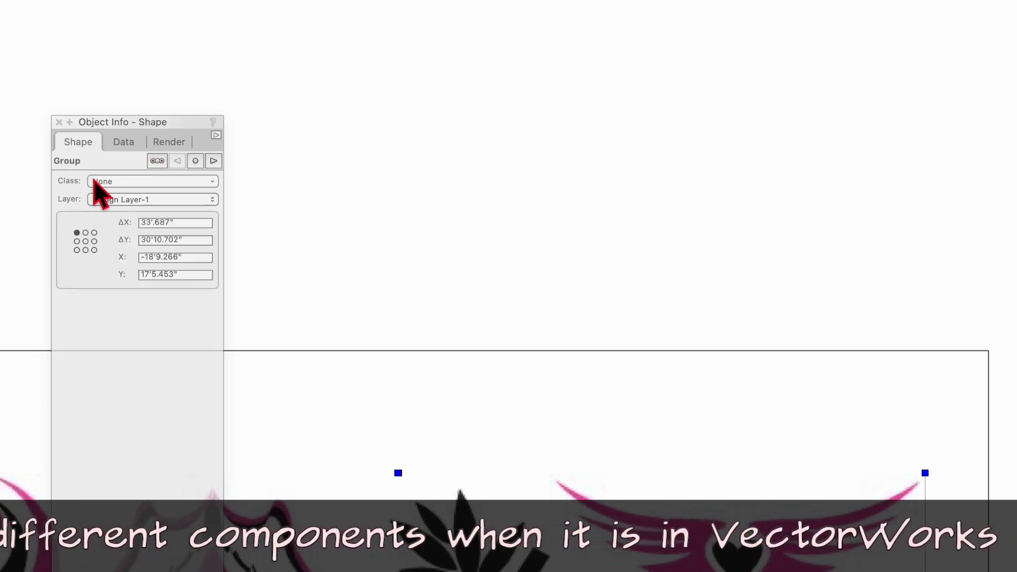
left_click(214, 160)
left_click(213, 161)
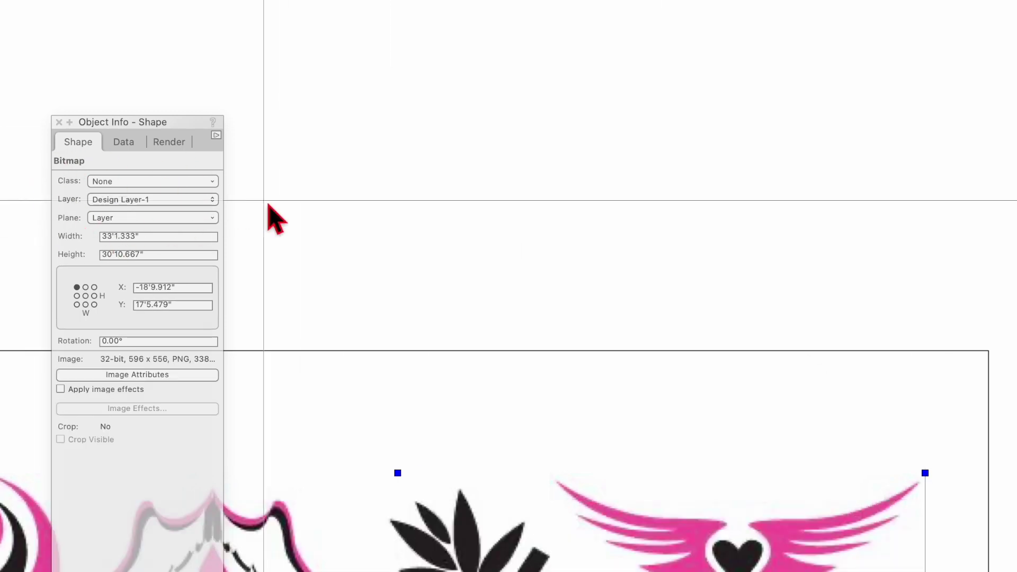
- Delete the bitmap image and the rectangle framing the artwork
key("Delete")
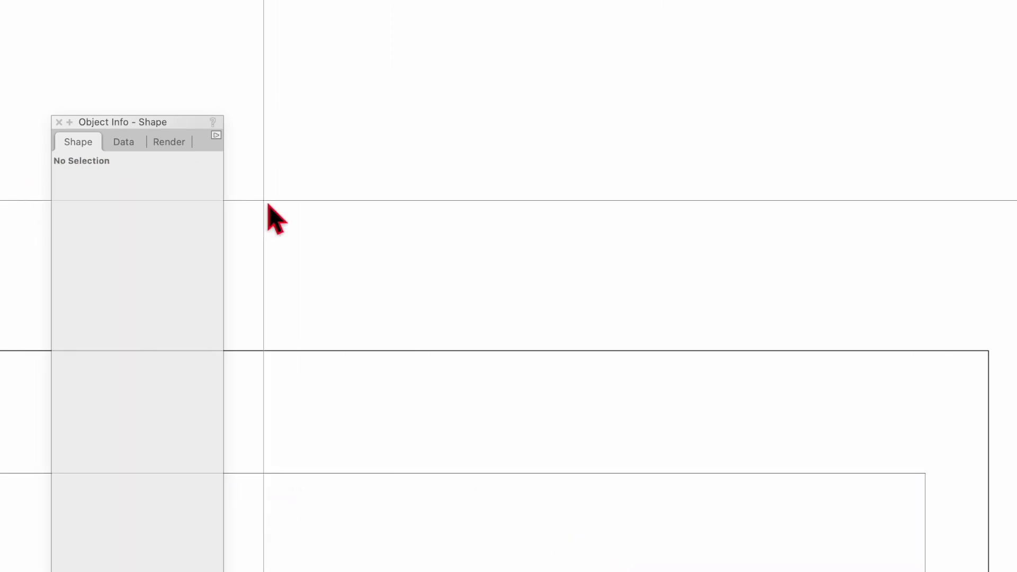
left_click(417, 475)
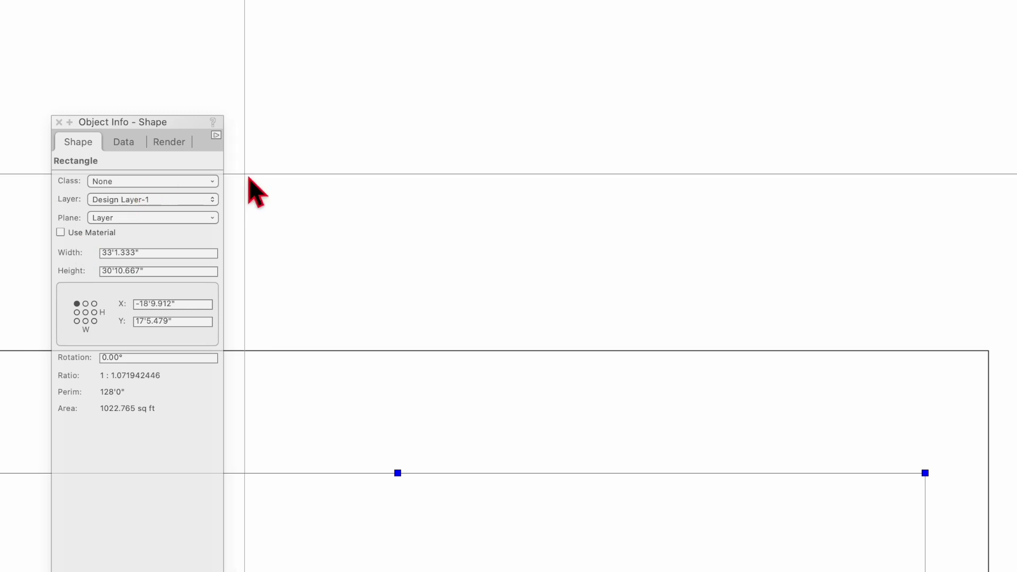
key("Delete")
- Ungroup the remaining vector artwork group into individual objects
left_click(685, 530)
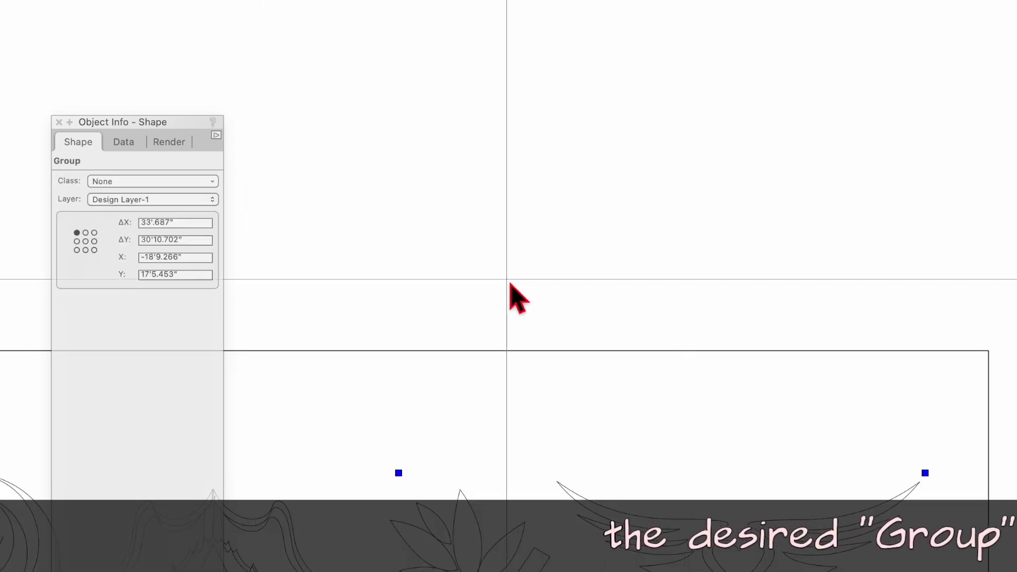
left_click(791, 227)
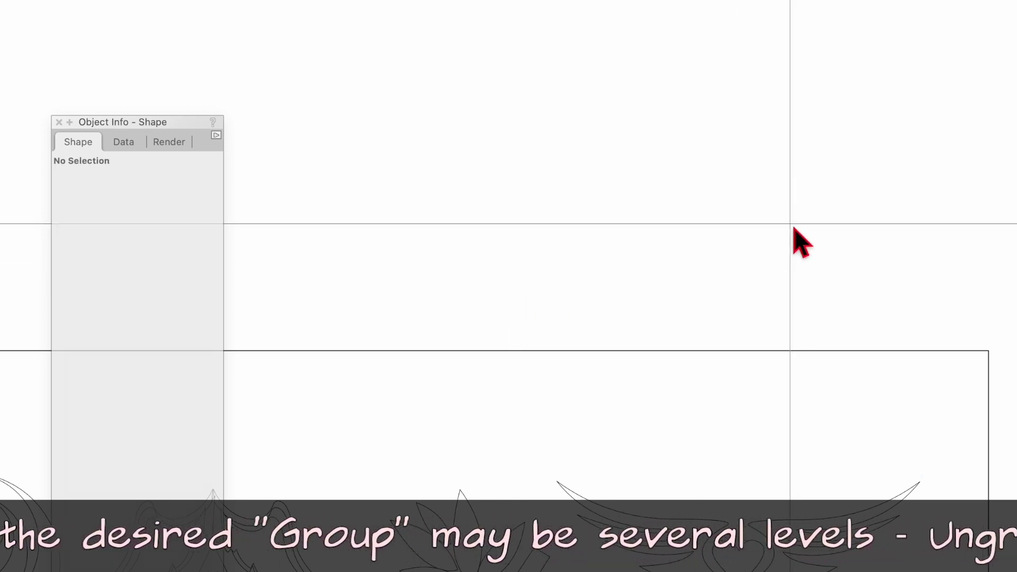
left_click(676, 522)
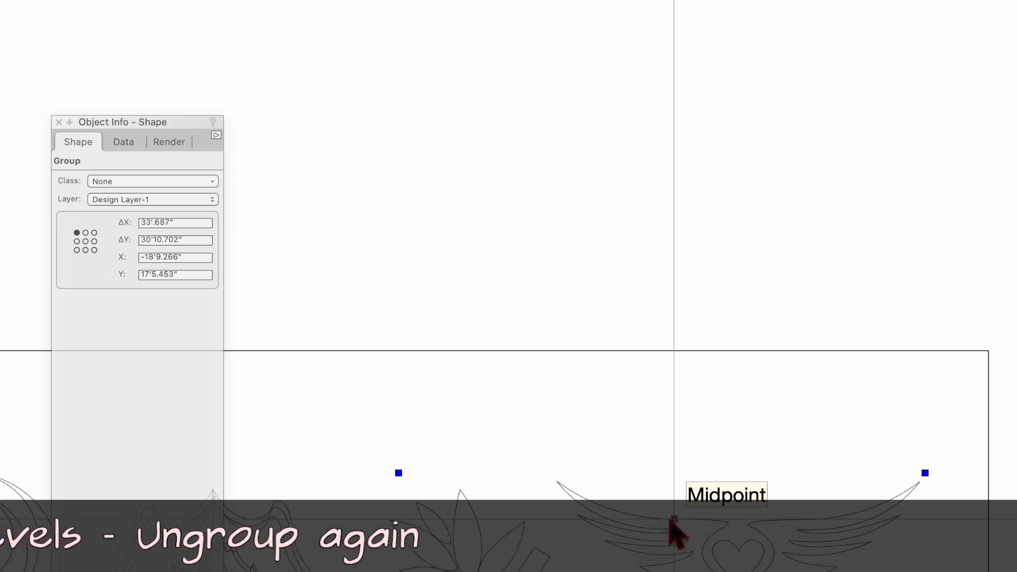
key("super+u")
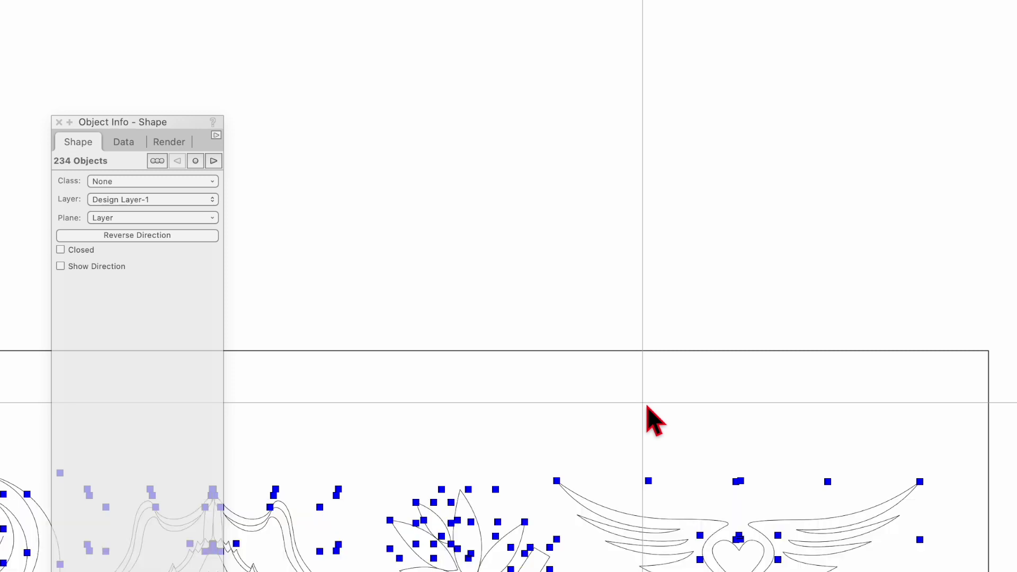
- Select only the winged-heart polylines and cut them from the drawing
left_click(646, 409)
left_click_drag(524, 404, 972, 569)
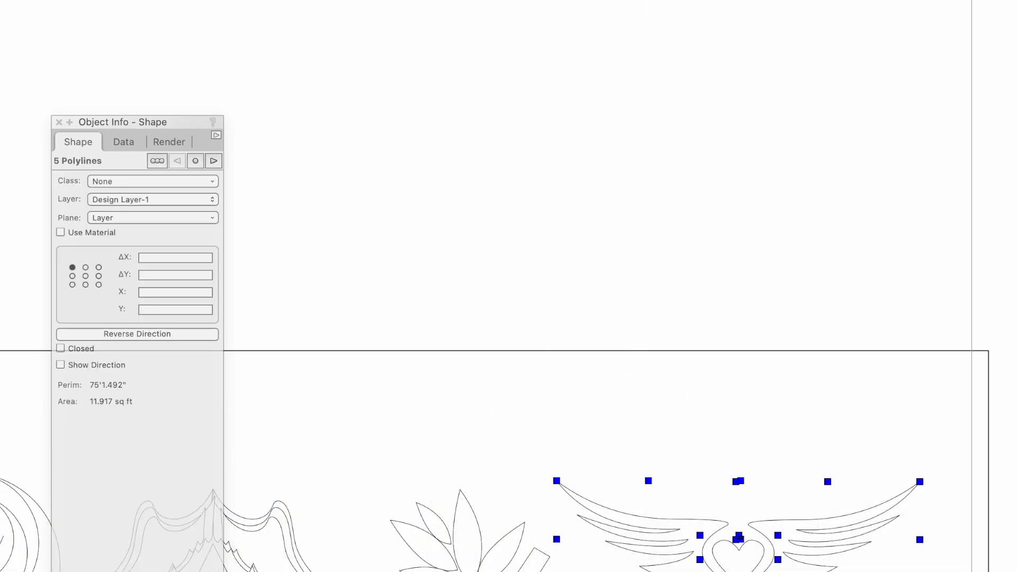
key("Delete")
- Delete all the remaining artwork and paste the winged-heart polylines at the page center
key("super+a")
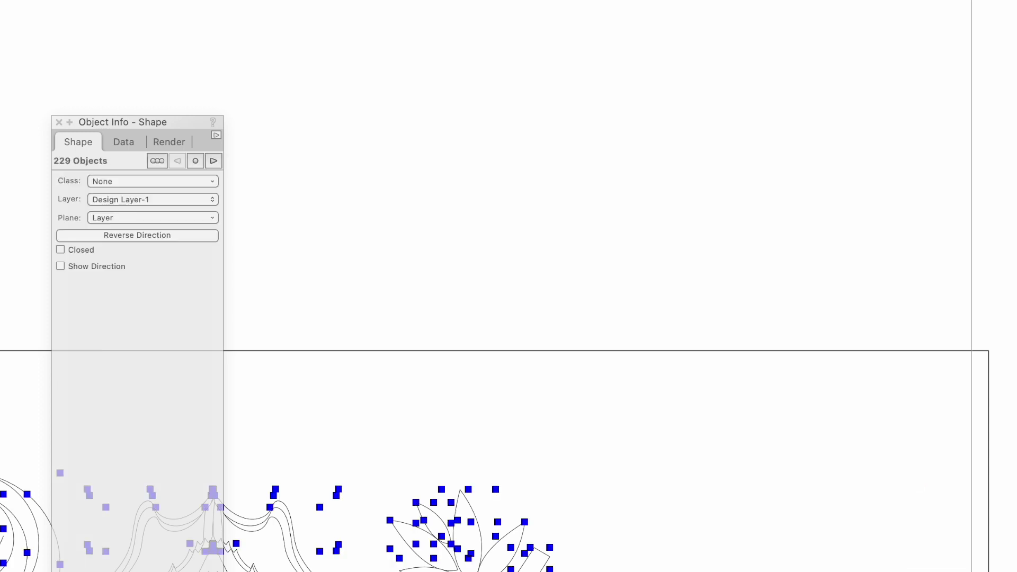
key("Delete")
key("super+4")
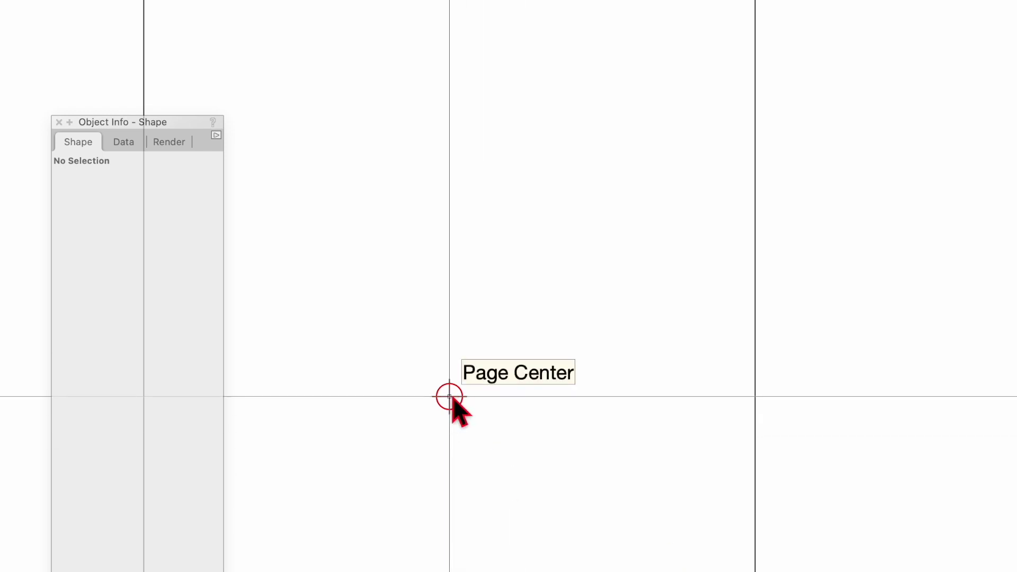
key("super+v")
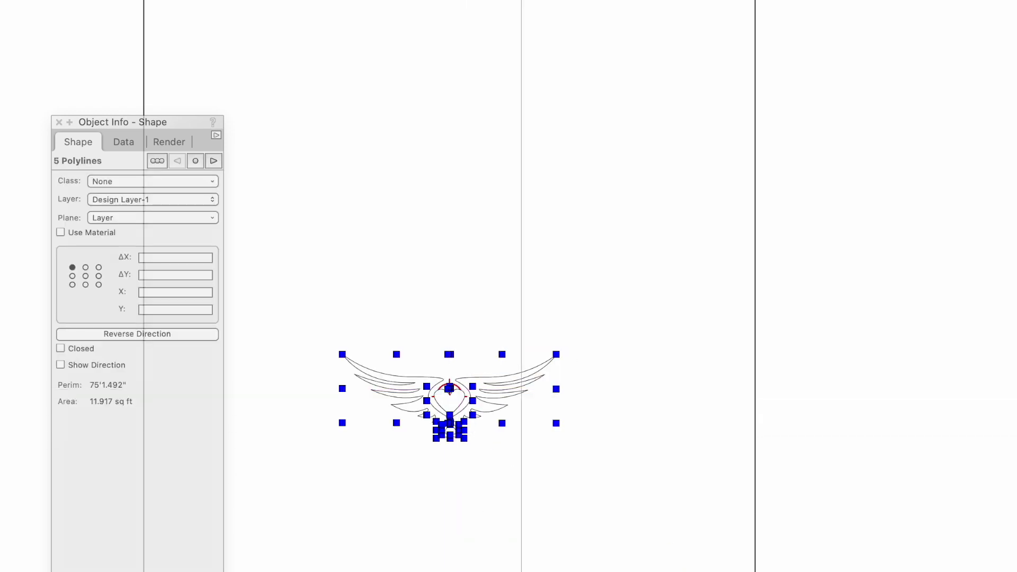
key("super+6")
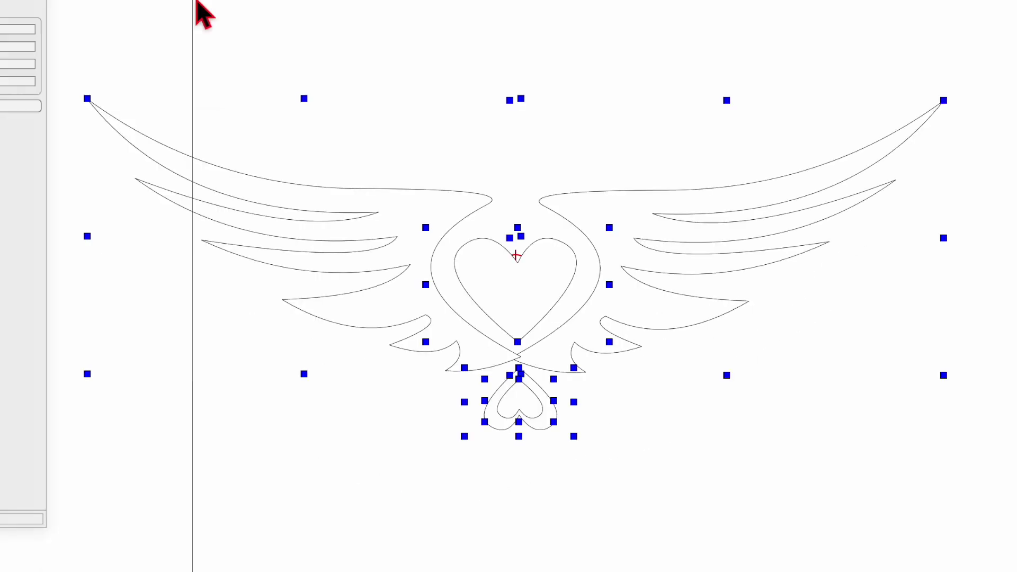
- Fill both wing polylines with solid magenta-pink
left_click(493, 6)
left_click(432, 191)
left_click(687, 190, "shift")
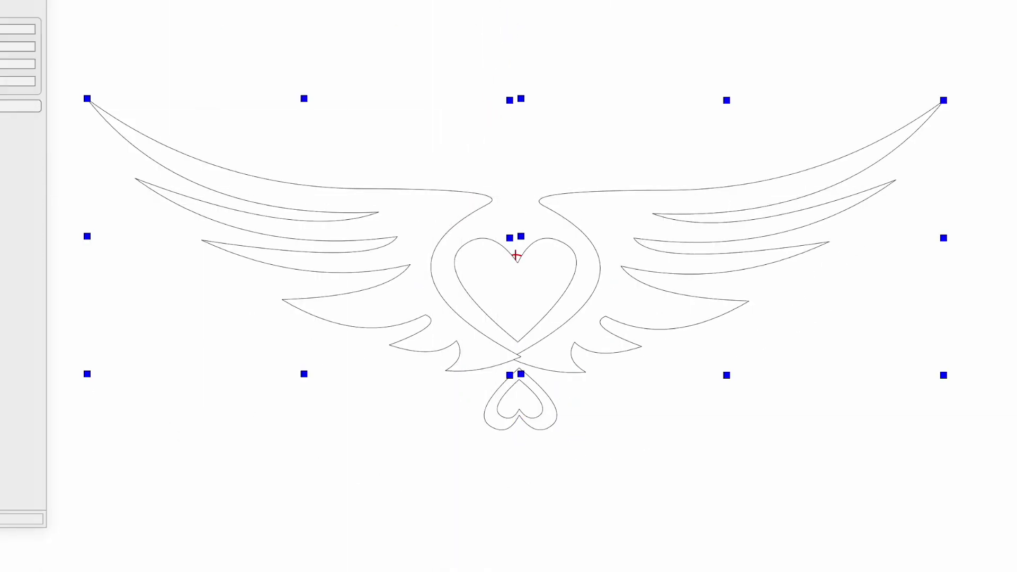
left_click_drag(105, 490, 213, 345)
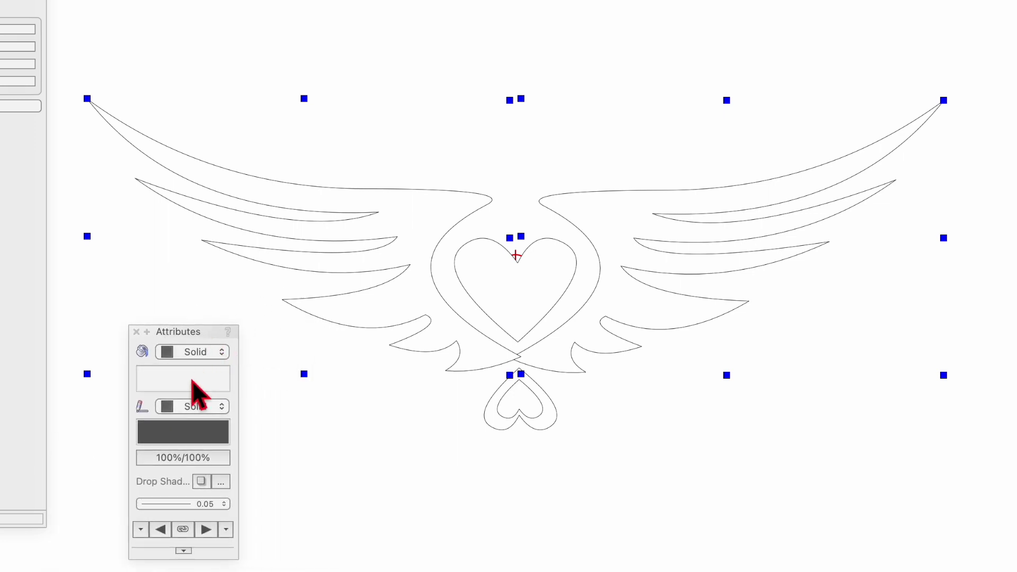
left_click(196, 387)
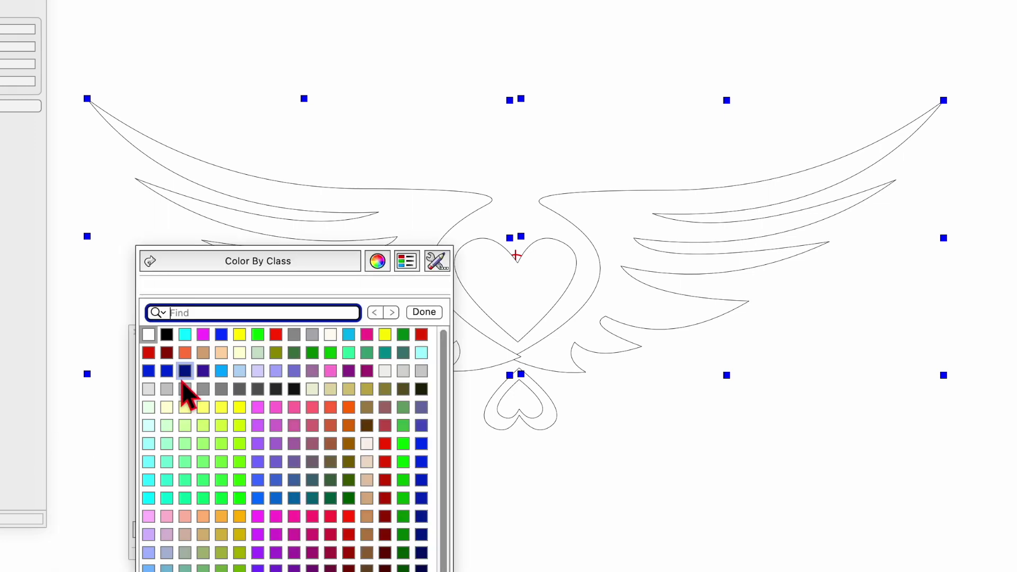
left_click(294, 411)
- Fill the outer polyline of the small heart below the wings with magenta-pink
left_click(551, 426)
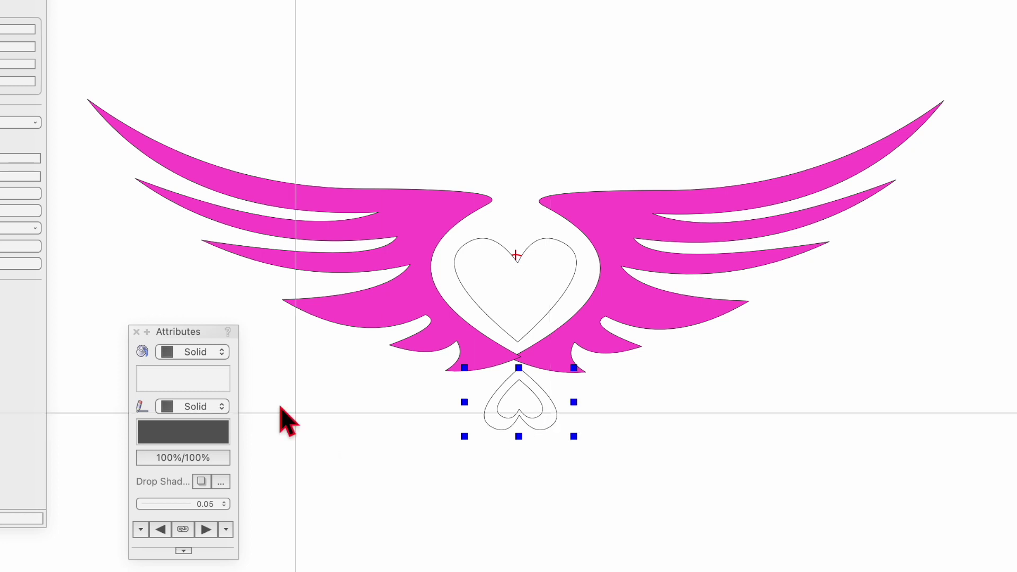
left_click(210, 384)
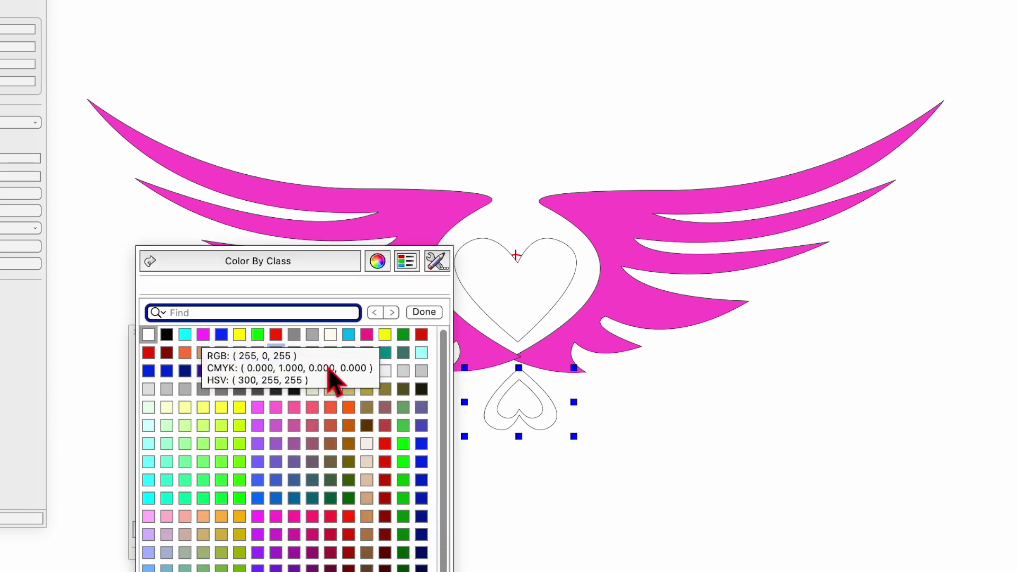
left_click(277, 416)
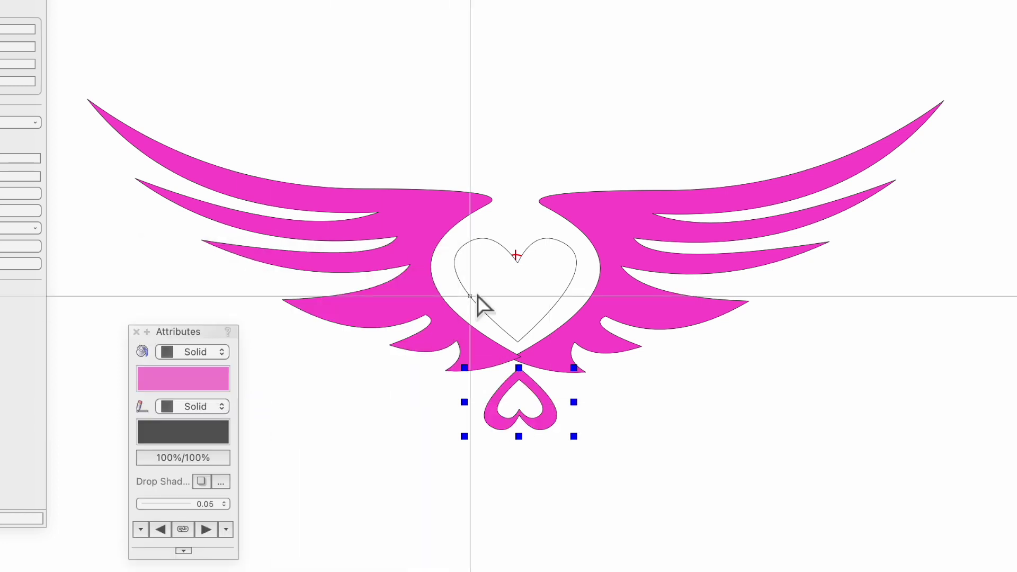
- Fill the large central heart polyline with solid black, and move and widen the Attributes palette
left_click(461, 290)
left_click(522, 404)
left_click(494, 499)
left_click(558, 240)
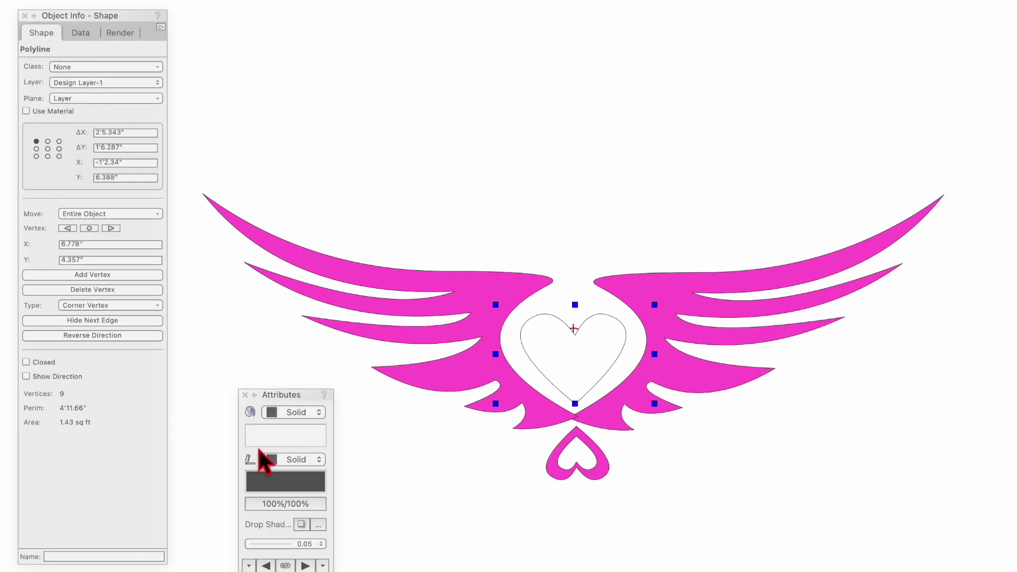
left_click(271, 457)
left_click(271, 397)
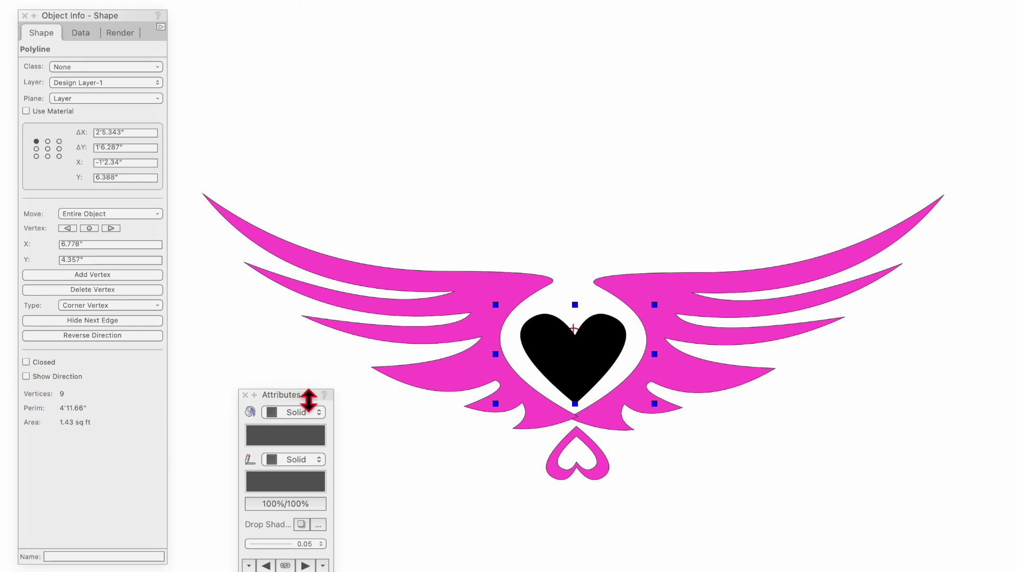
left_click_drag(309, 401, 268, 359)
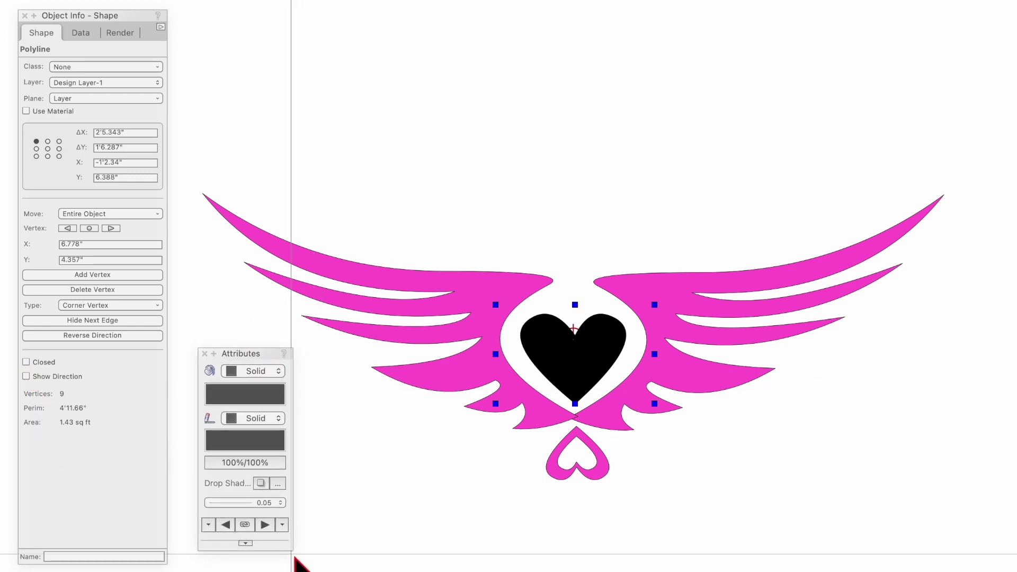
left_click_drag(297, 558, 334, 571)
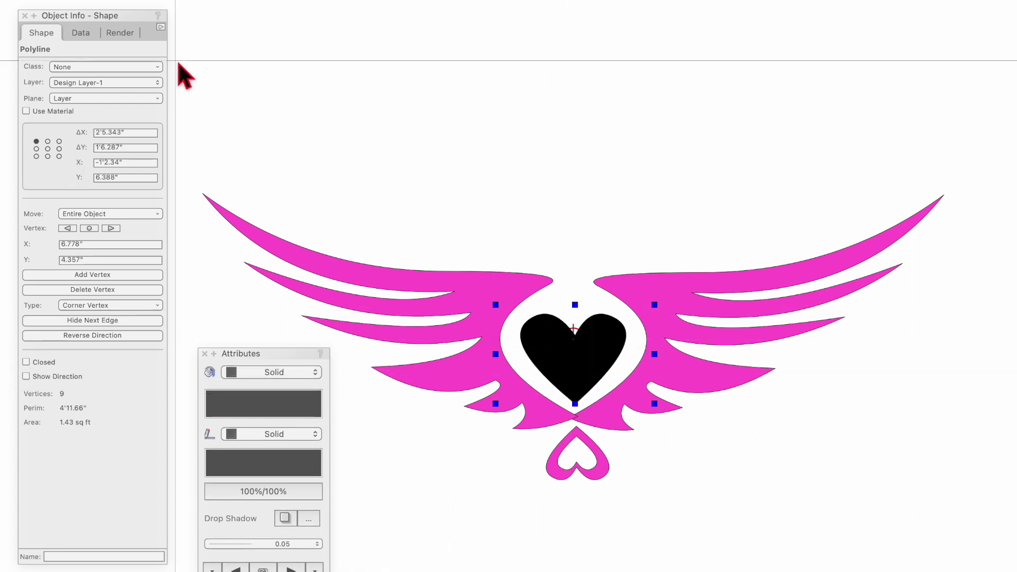
- Set the plane of all five winged-heart polylines to Screen and clear the selection
left_click_drag(183, 136, 1016, 570)
left_click(72, 98)
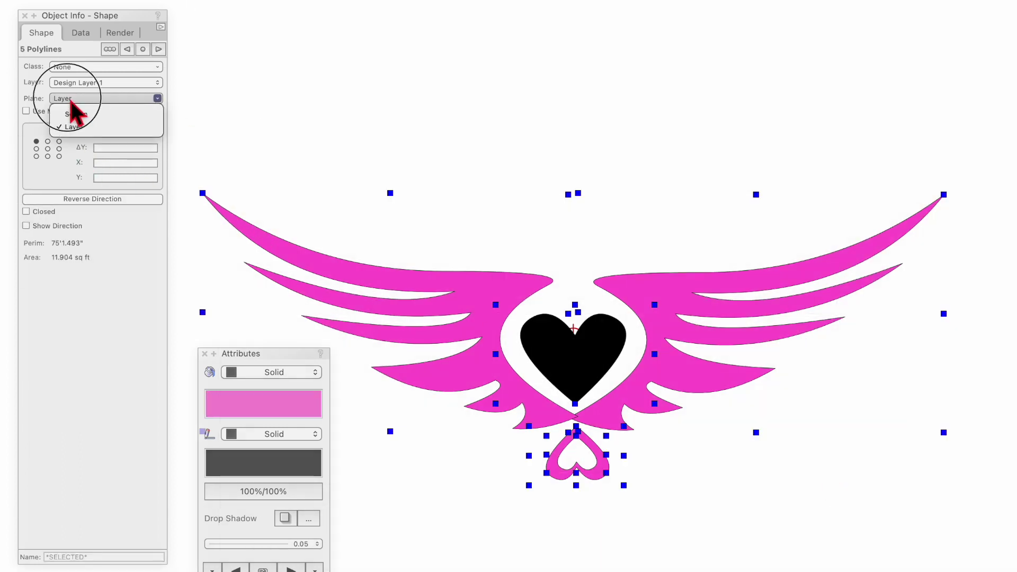
left_click(104, 116)
left_click(608, 89)
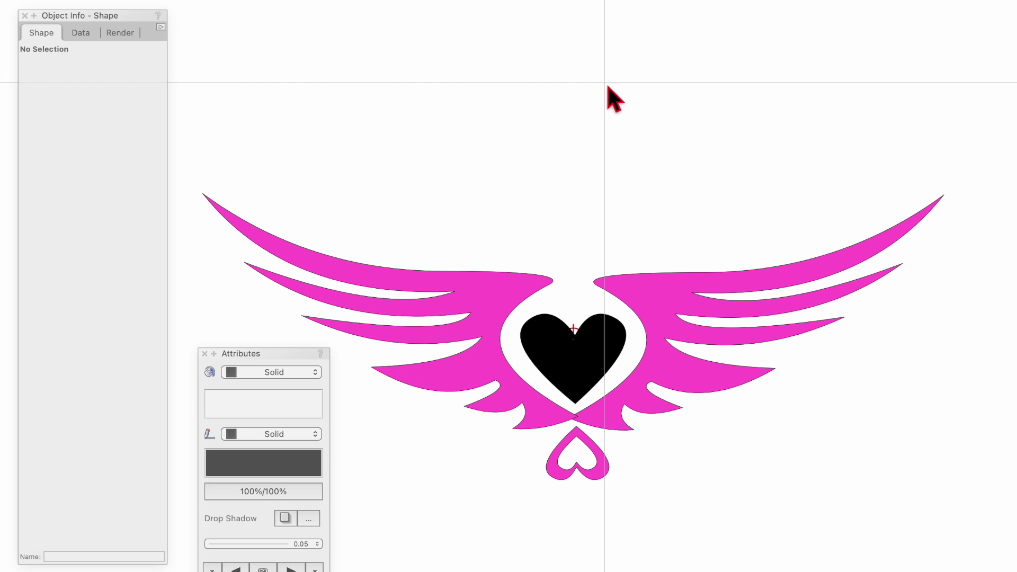
- Mark the left wing polyline as closed, and do the same for the other four polylines
left_click(459, 275)
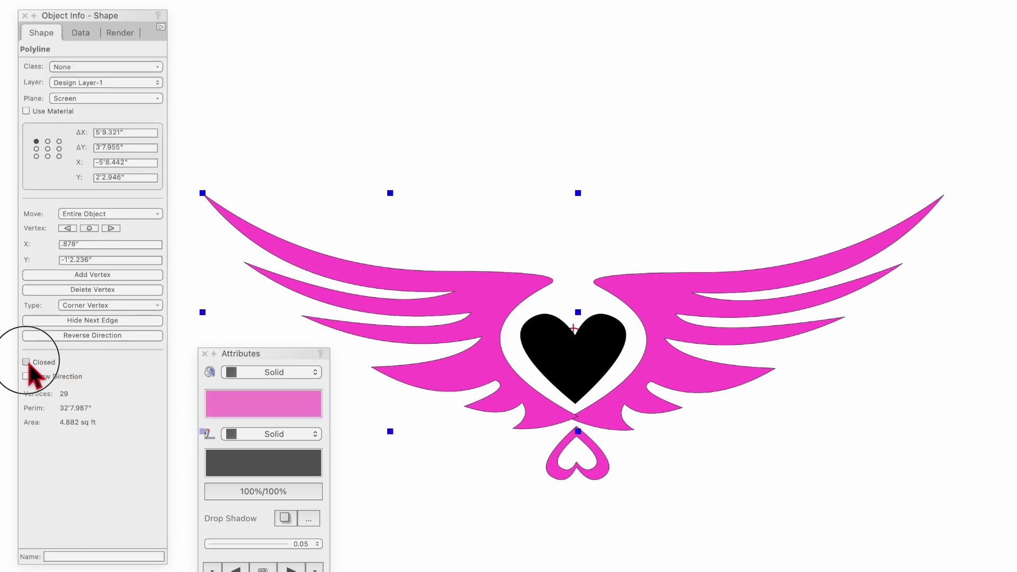
left_click_drag(992, 146, 494, 537)
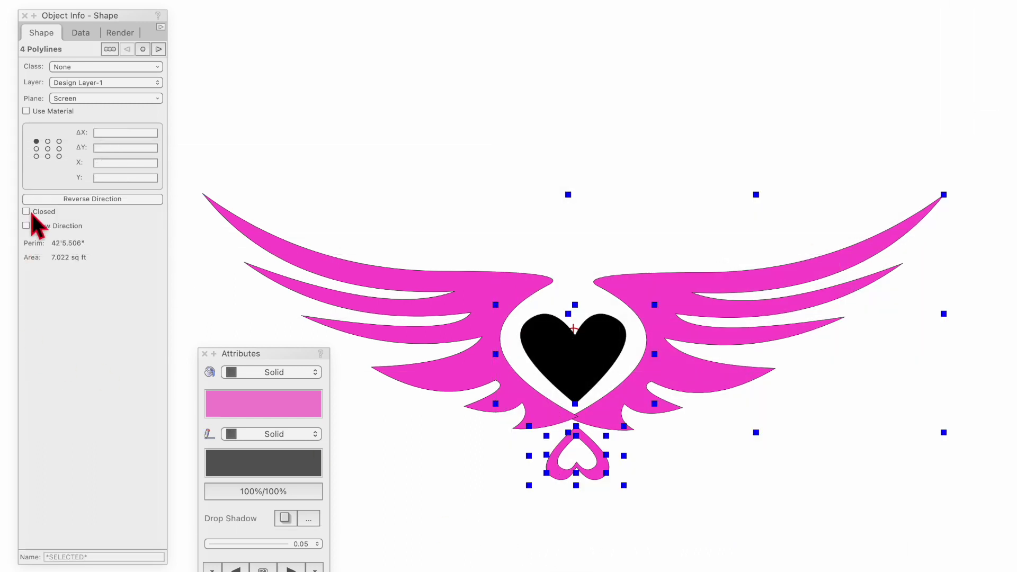
left_click(653, 153)
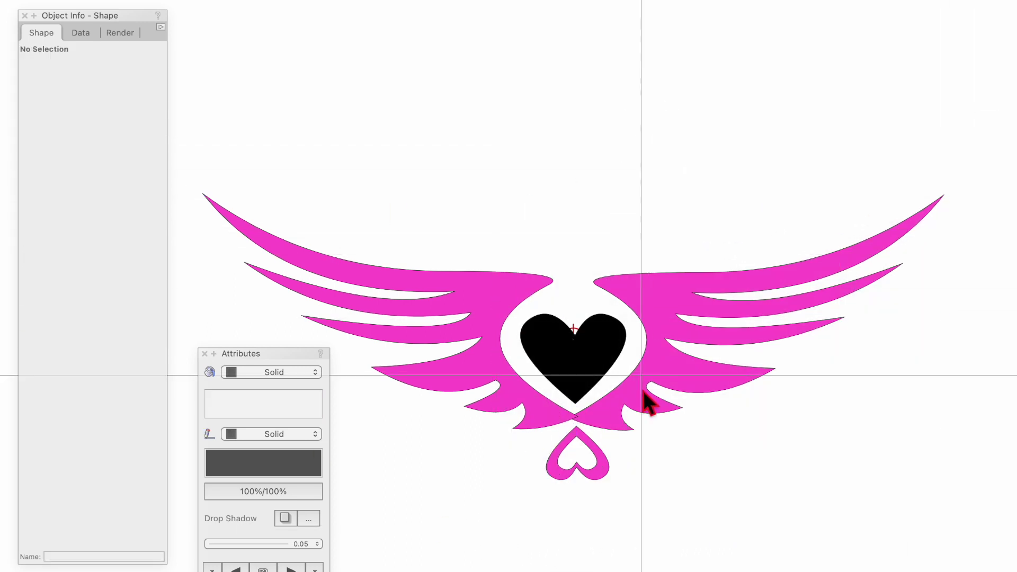
- Turn off the Closed setting for both the outer and inner polylines of the small heart below the wings
left_click(589, 455)
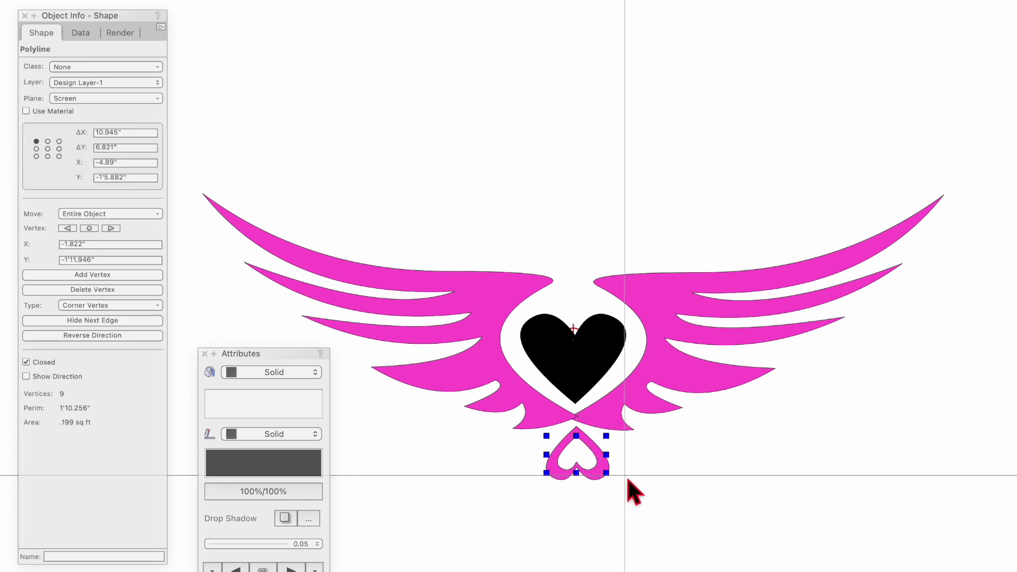
scroll(627, 479, "up", 5)
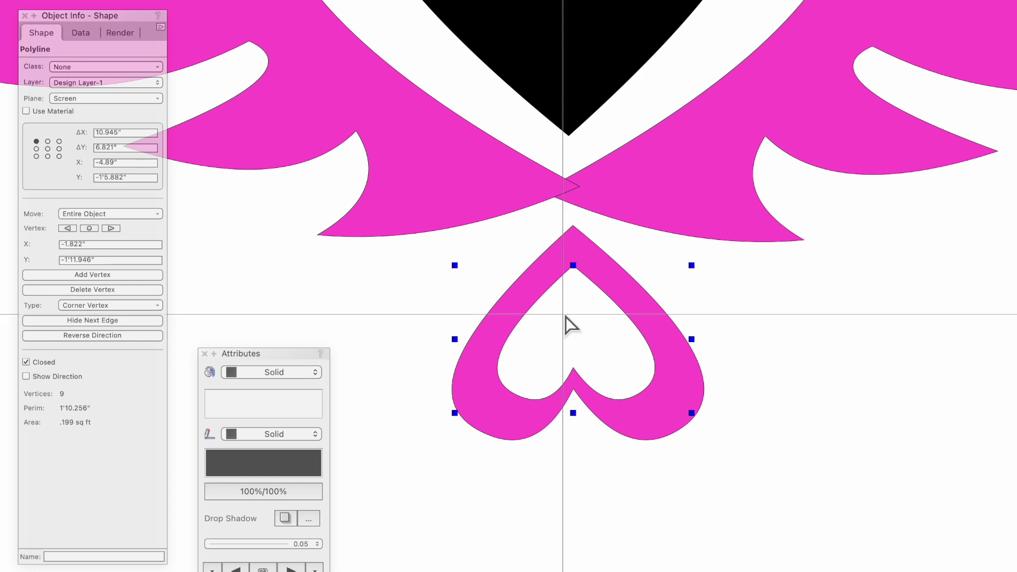
left_click(394, 318)
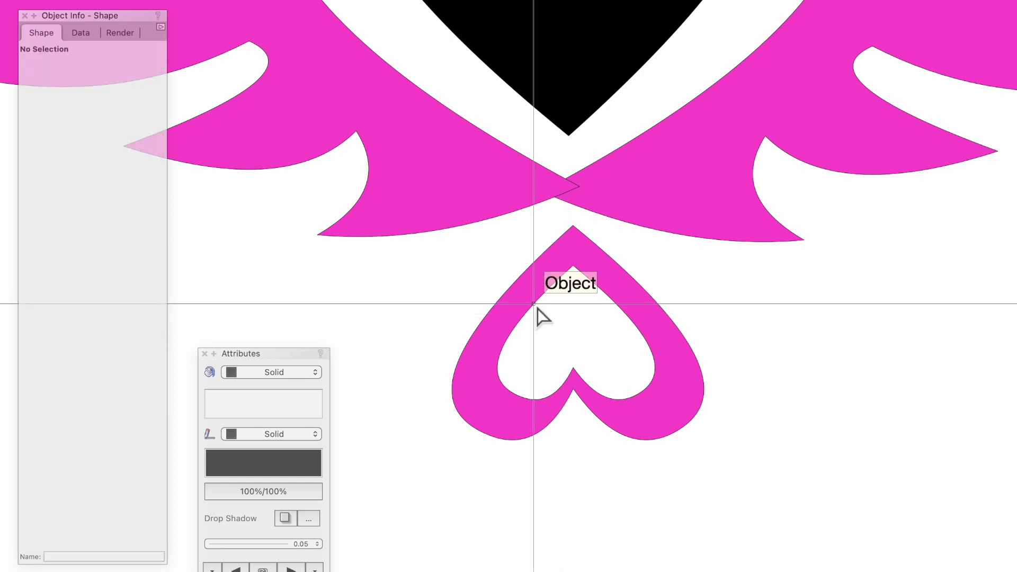
left_click(533, 305)
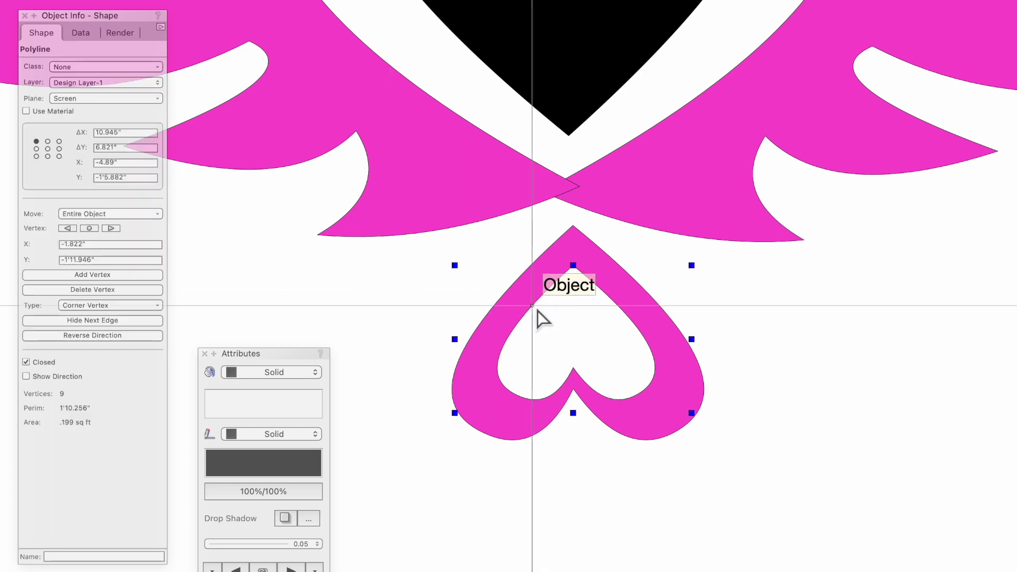
left_click(473, 392)
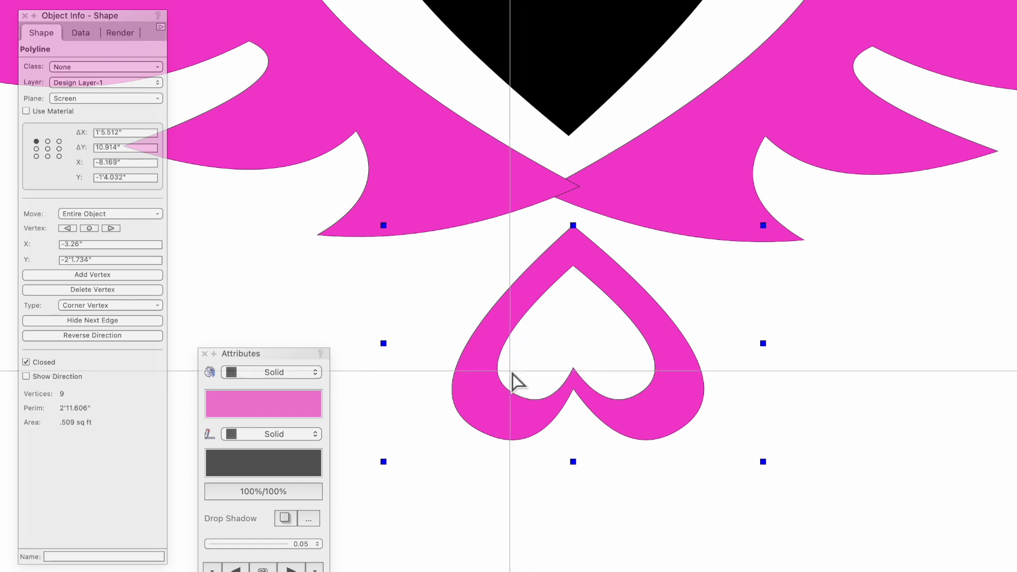
left_click(506, 342, "shift")
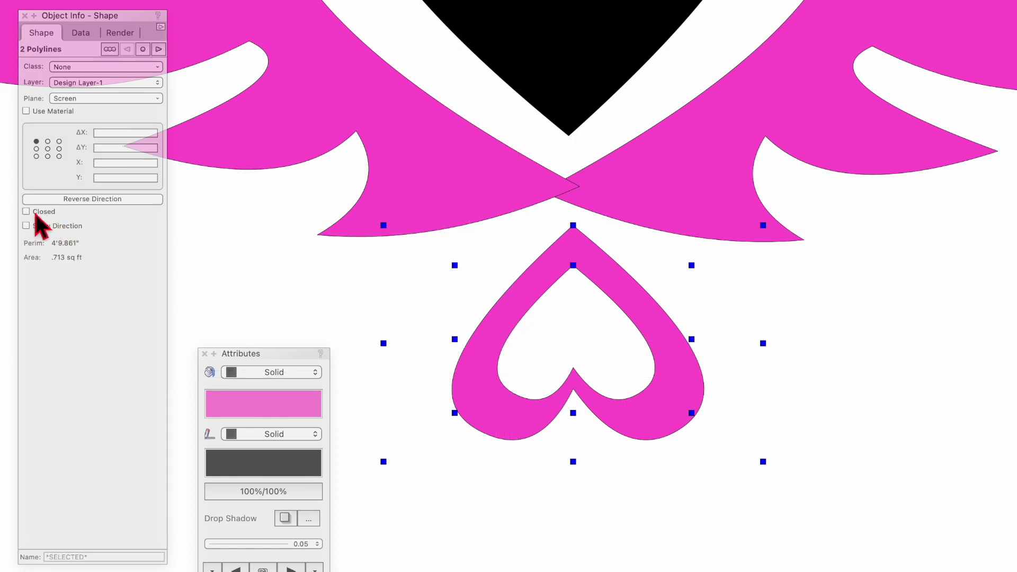
left_click(717, 432)
- Fill the inner polyline of the small heart with solid black
left_click(598, 339)
left_click(276, 410)
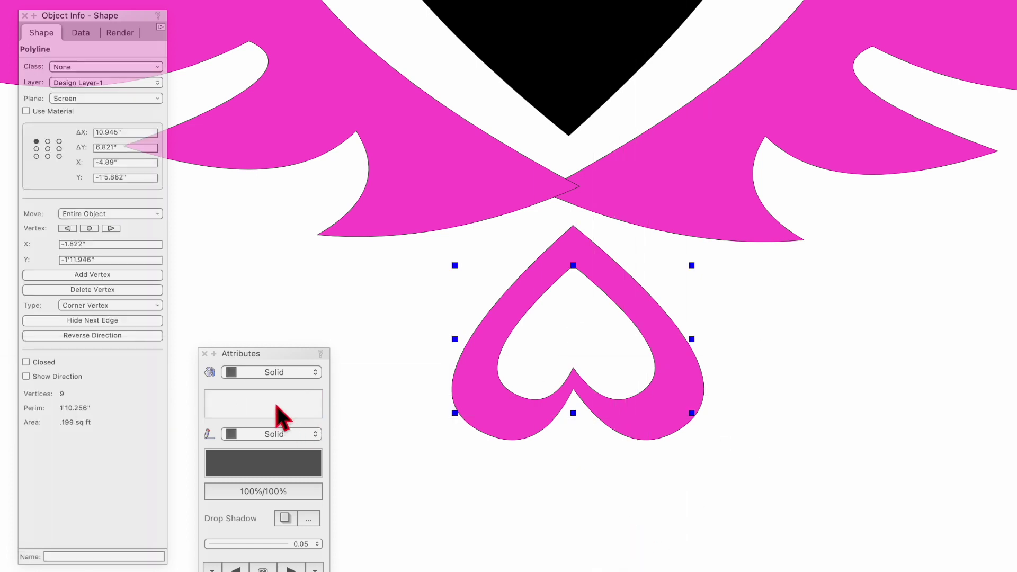
left_click(231, 398)
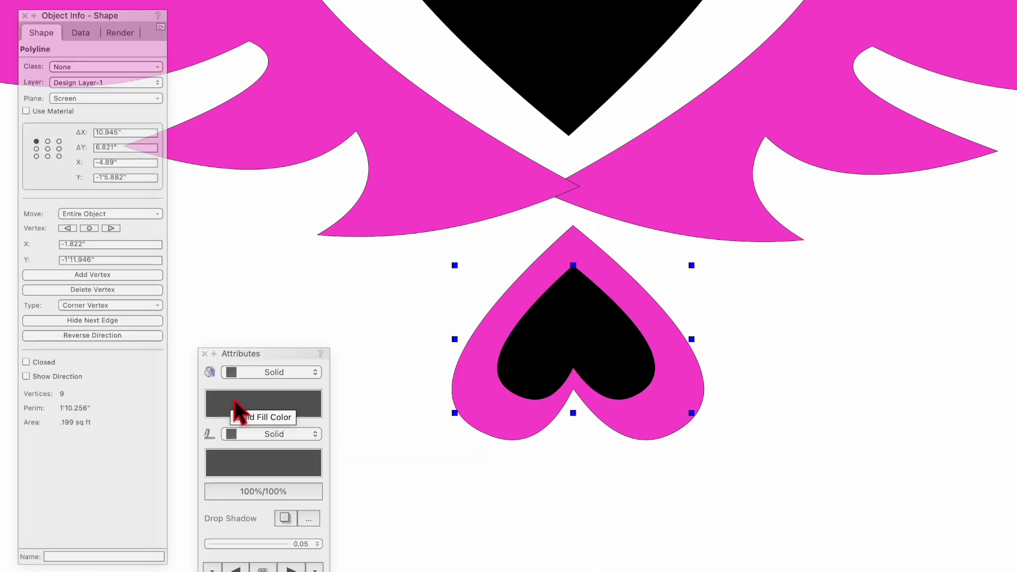
- Select the whole winged-heart design and place a duplicate directly above the original
key("super+a")
key("super+6")
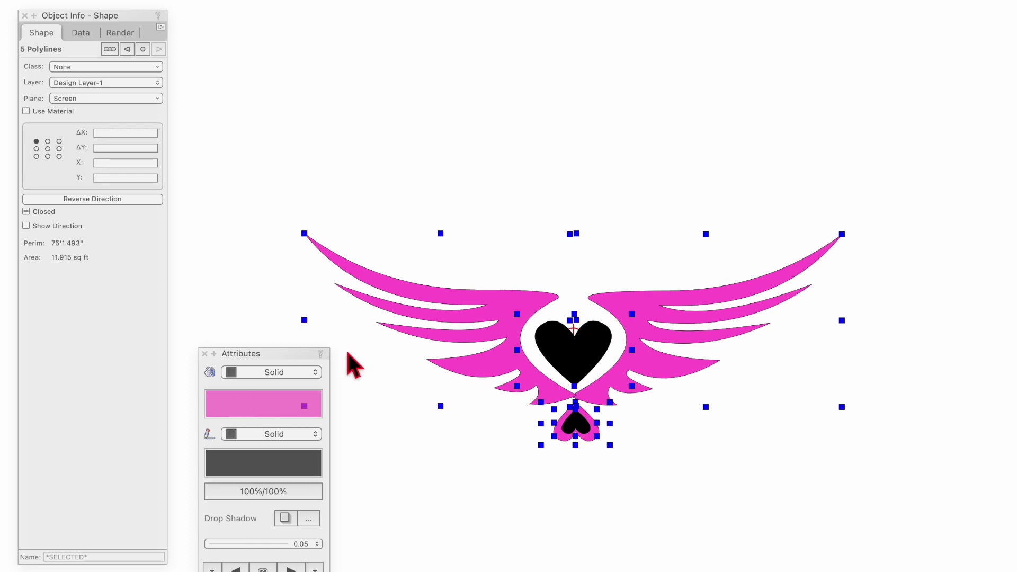
key("super+minus")
left_click_drag(391, 204, 795, 461)
left_click_drag(649, 340, 652, 137, "alt")
key("super+6")
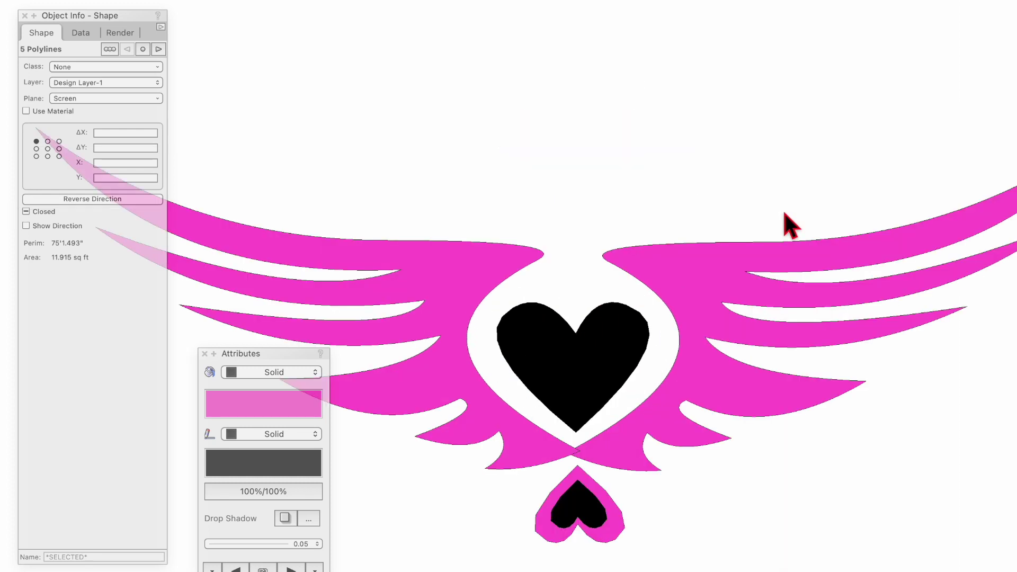
- Extrude both wing polylines and the small heart's outer polyline together by 4"
left_click(668, 141)
left_click(494, 263)
left_click(690, 256, "shift")
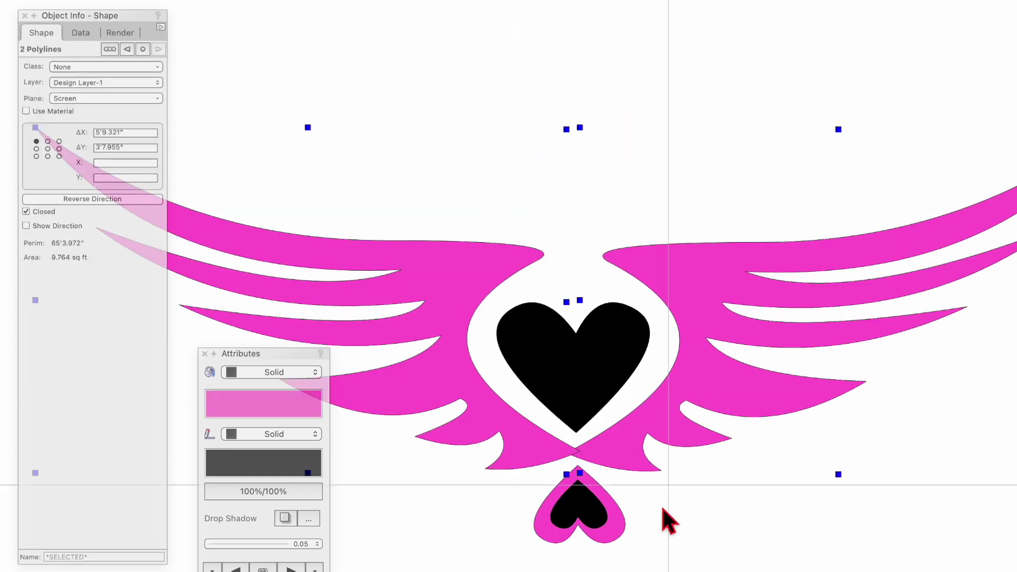
left_click(622, 538, "shift")
key("super+e")
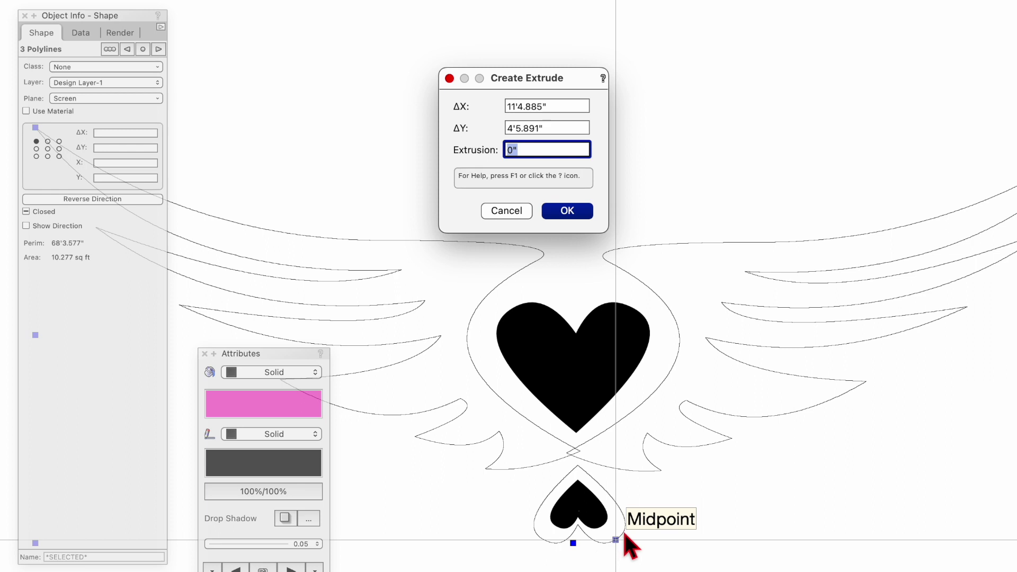
key("Return")
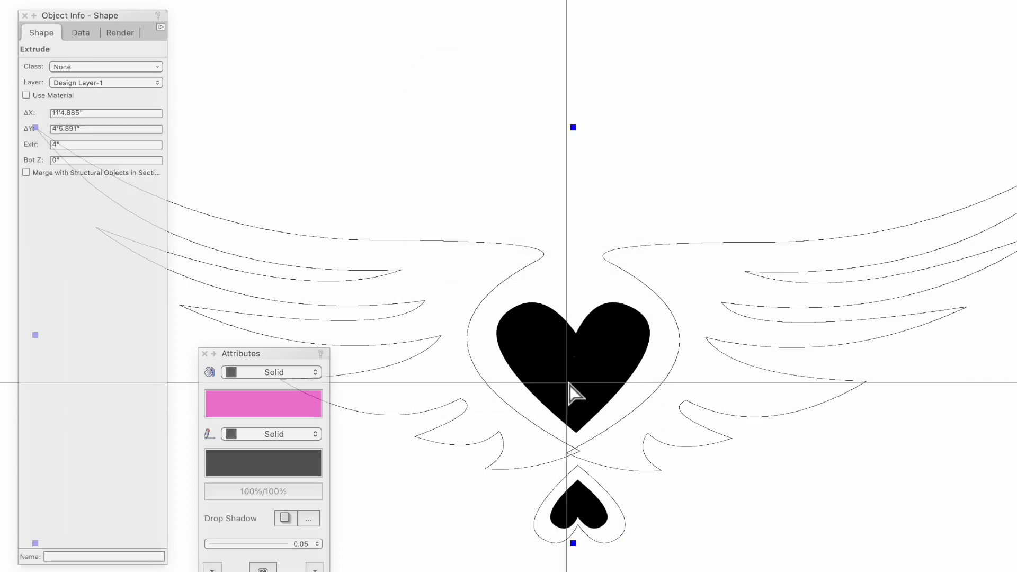
- Extrude the large central heart and the small heart's inner polyline together by 6"
left_click(572, 390)
left_click(579, 512, "shift")
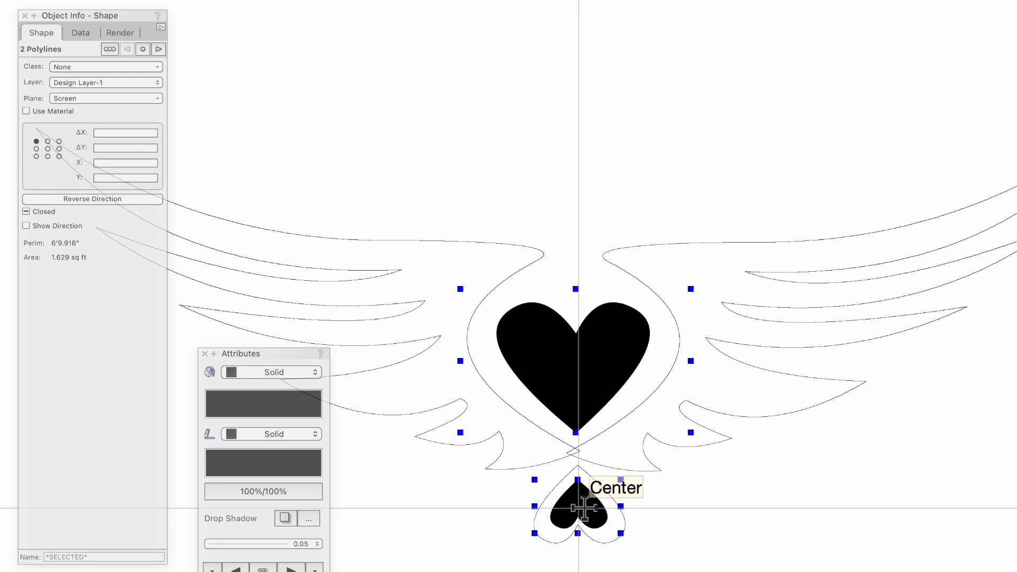
key("super+e")
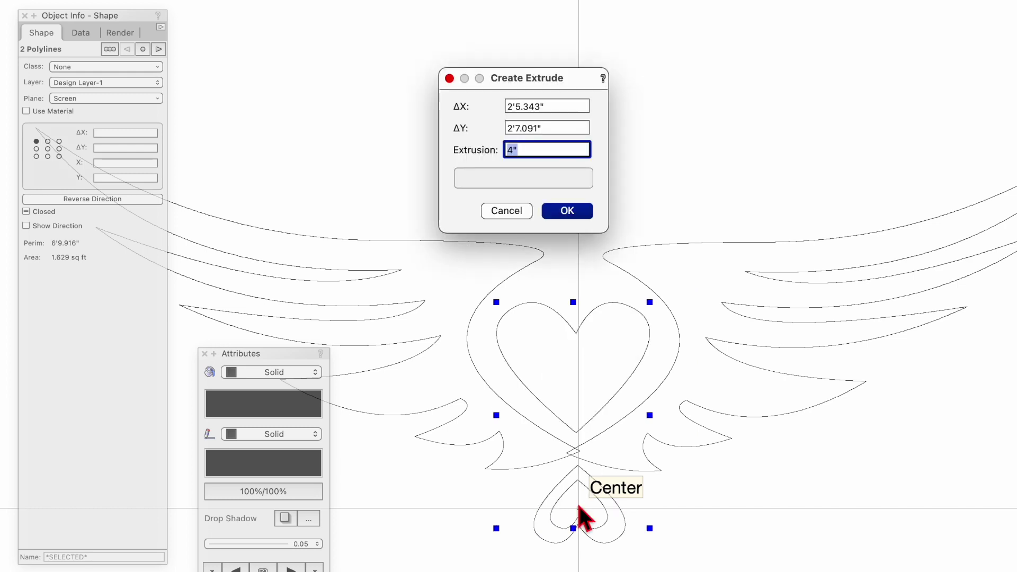
type("6\"")
key("Return")
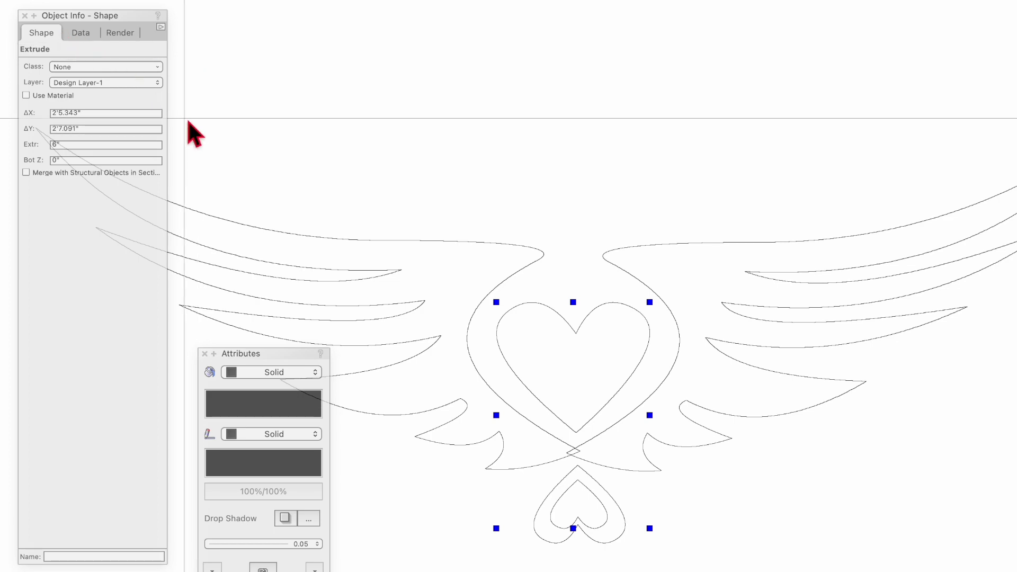
- View the extruded design obliquely in 3D and set the OpenGL options to High detail with shadows on
key("super+i")
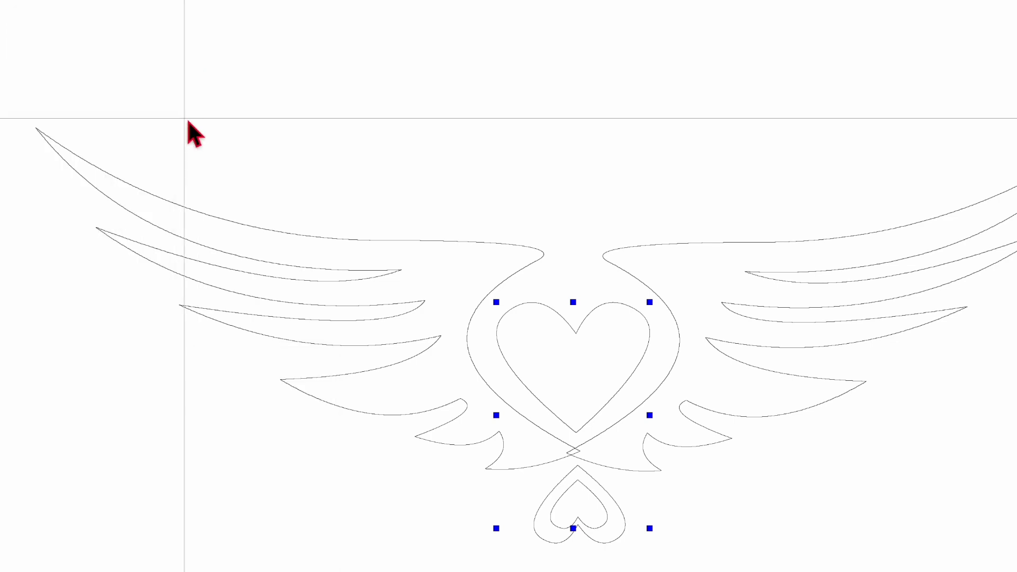
key("o")
left_click_drag(561, 371, 487, 217)
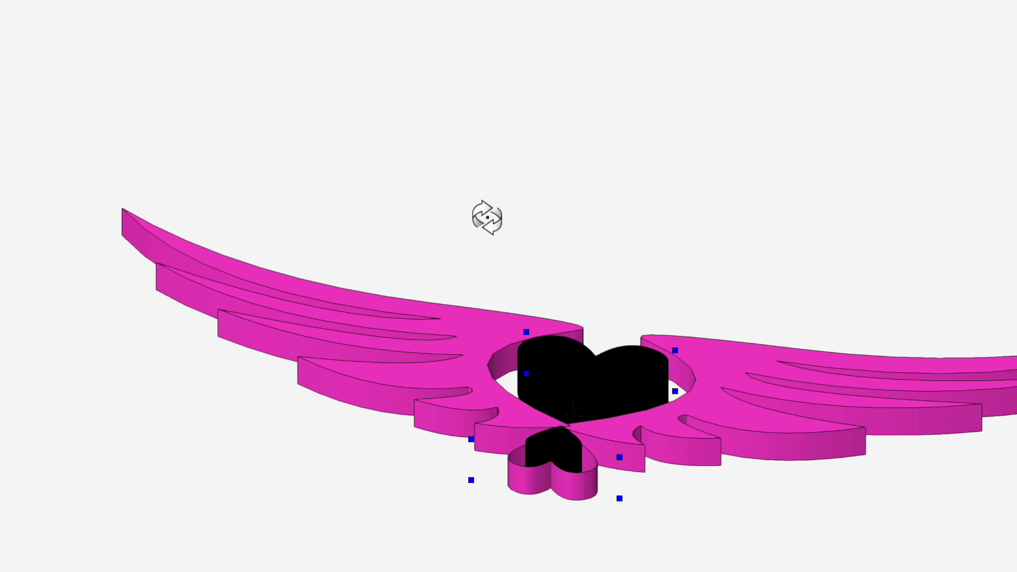
left_click_drag(460, 537, 692, 359)
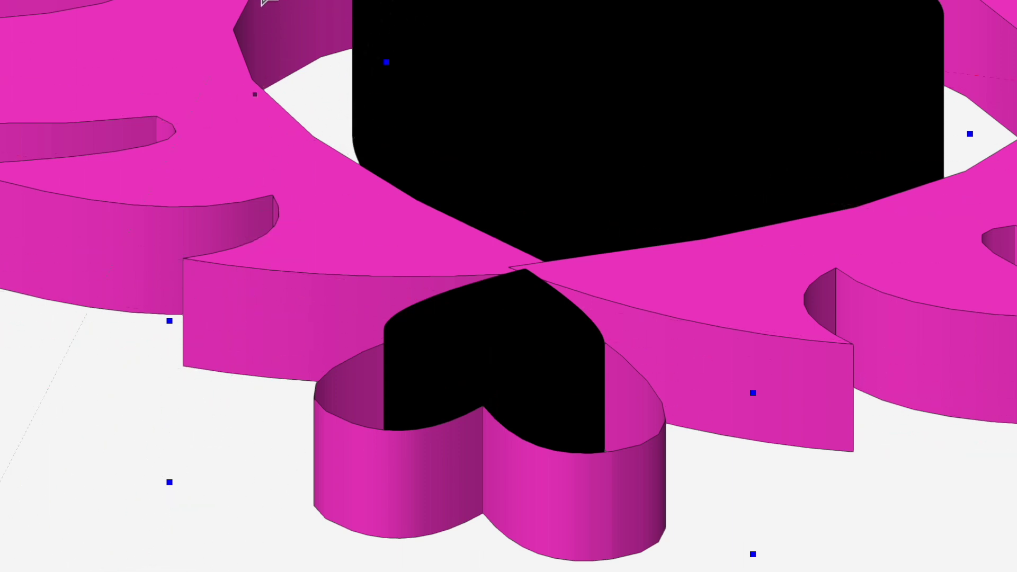
left_click_drag(63, 0, 436, 116)
left_click(530, 65)
left_click(532, 100)
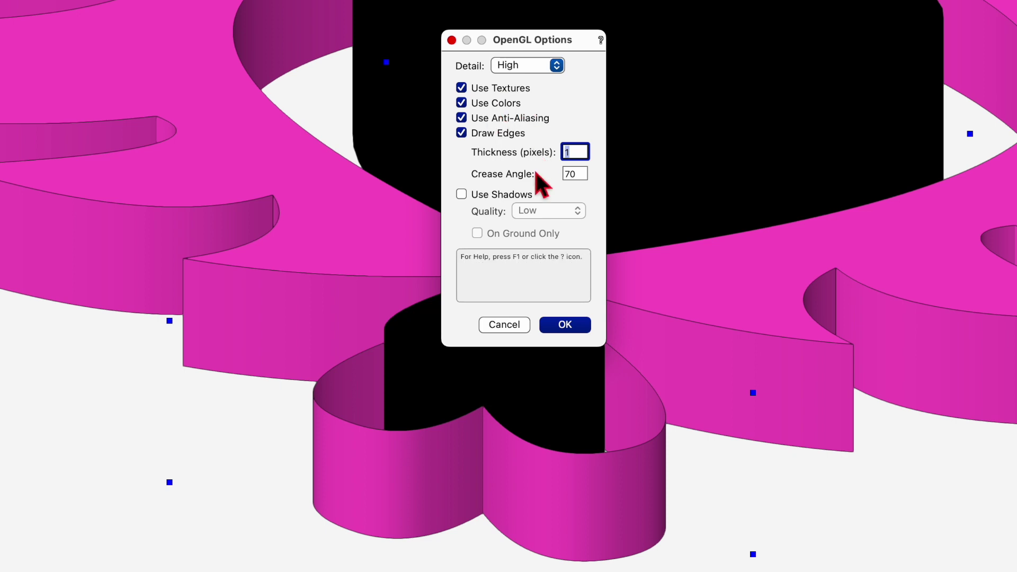
left_click(519, 196)
left_click(566, 326)
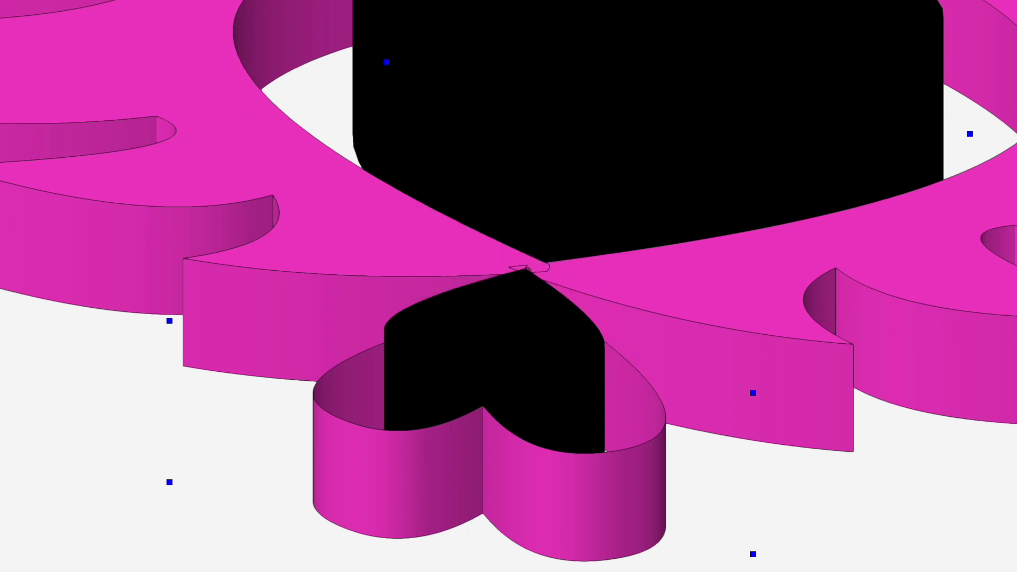
- Turn on ambient occlusion in the lighting options for the 3D view
left_click(60, 0)
left_click(61, 0)
left_click(60, 0)
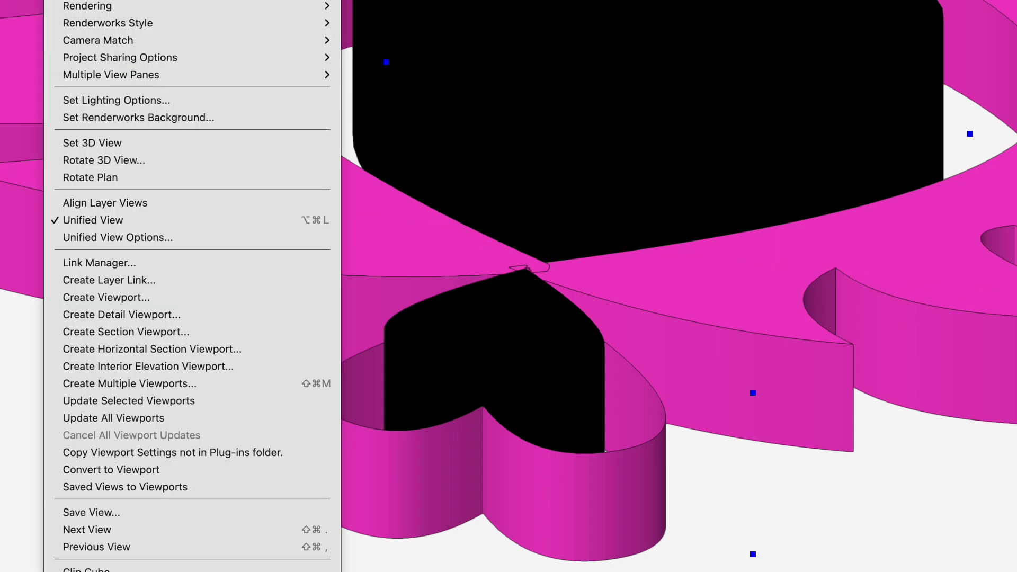
left_click(120, 101)
left_click(444, 138)
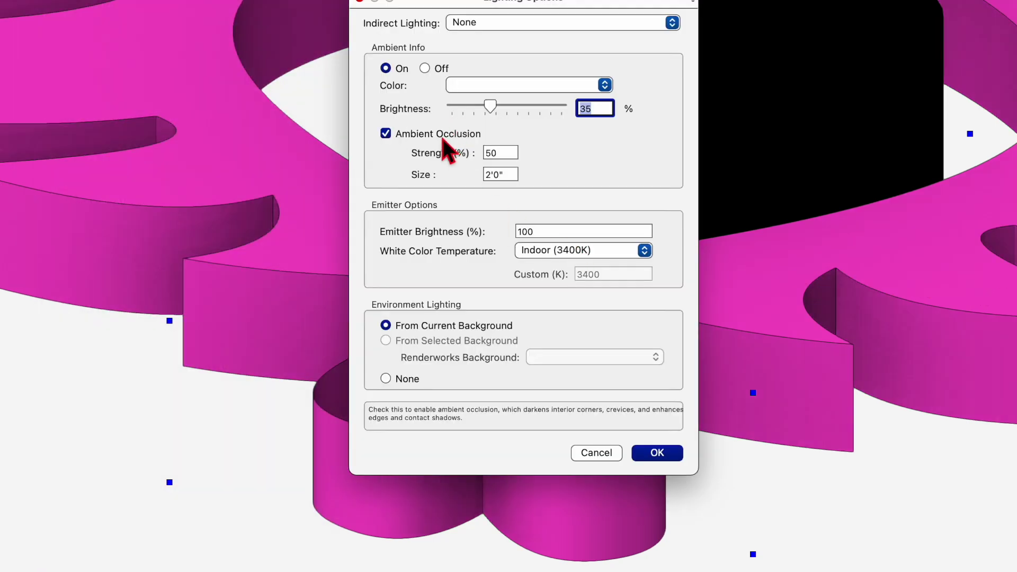
left_click(663, 454)
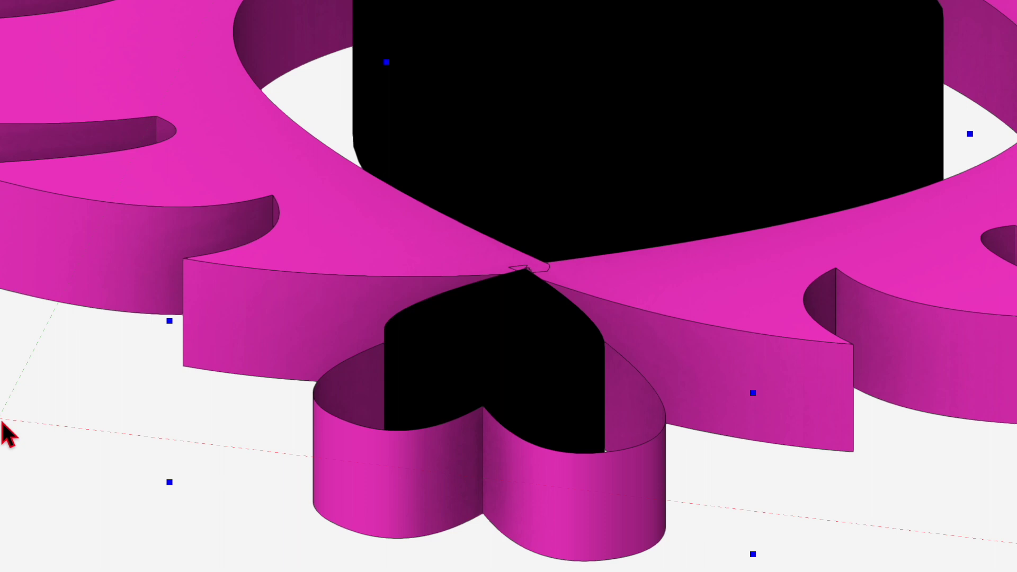
- Try cyan as the fill of the extruded black hearts and set it to solid gray instead
left_click(256, 407)
left_click(246, 397)
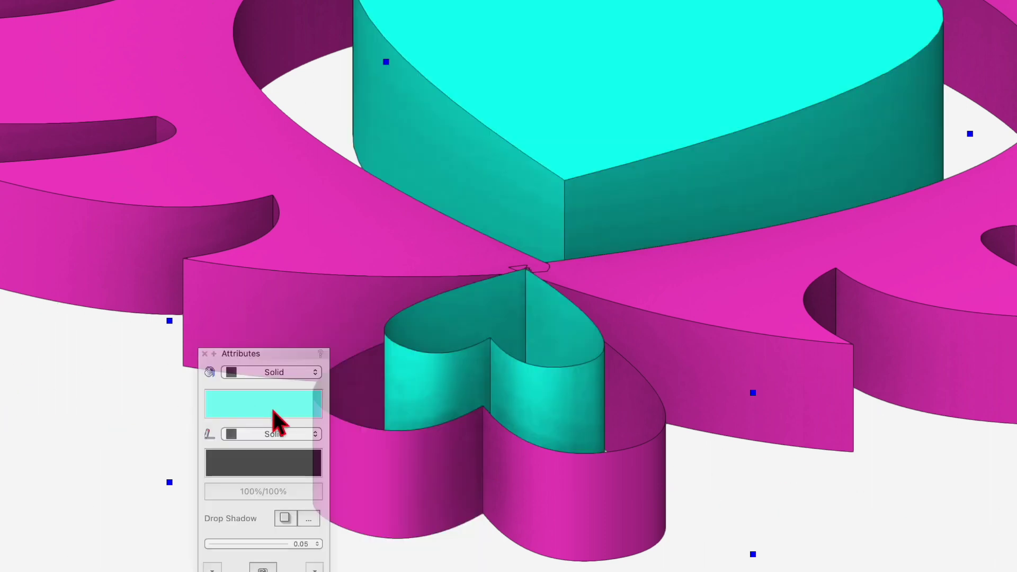
left_click(247, 411)
left_click(281, 446)
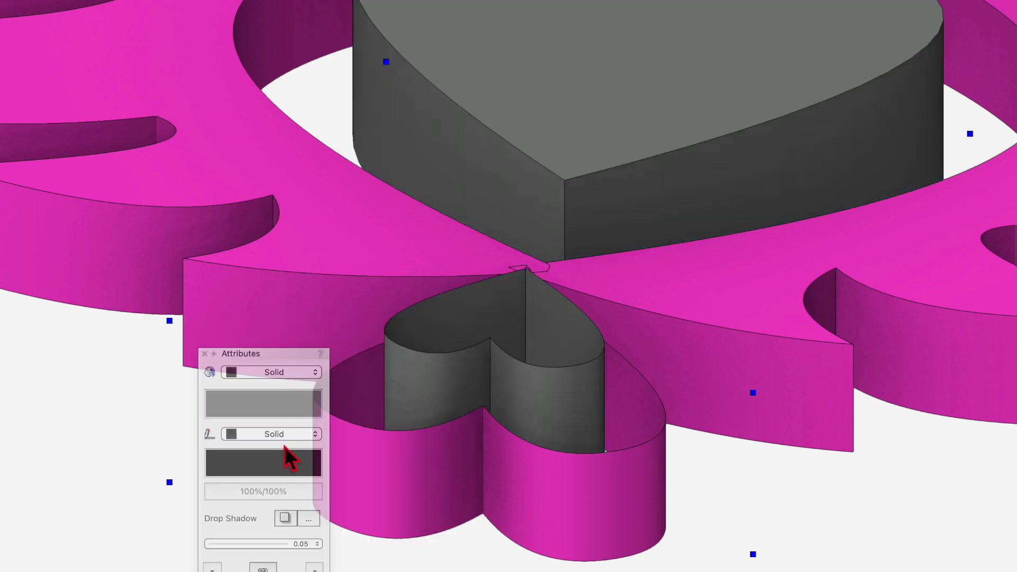
- Set the fill of the extruded gray hearts to a darker gray
left_click(264, 411)
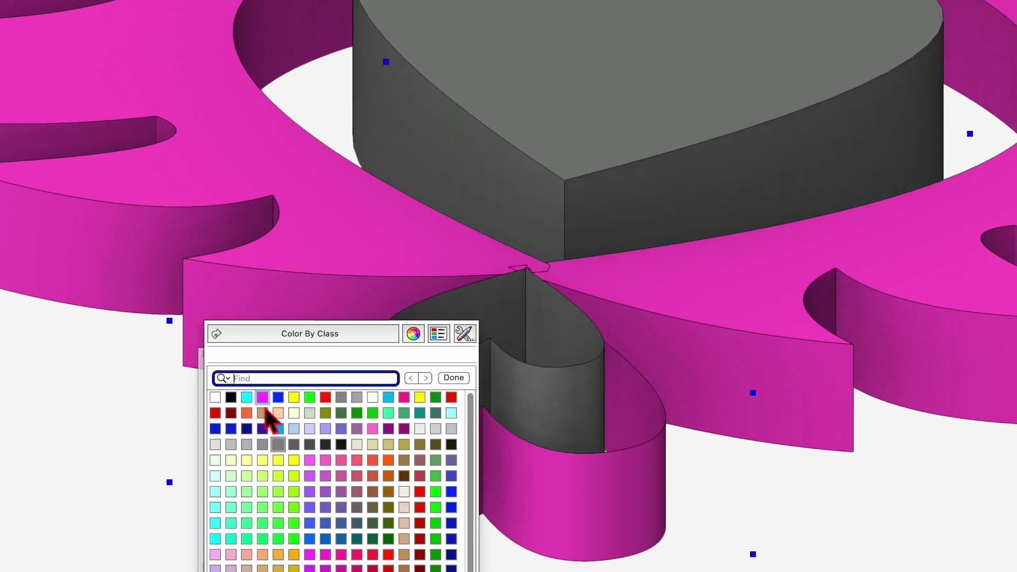
left_click(312, 449)
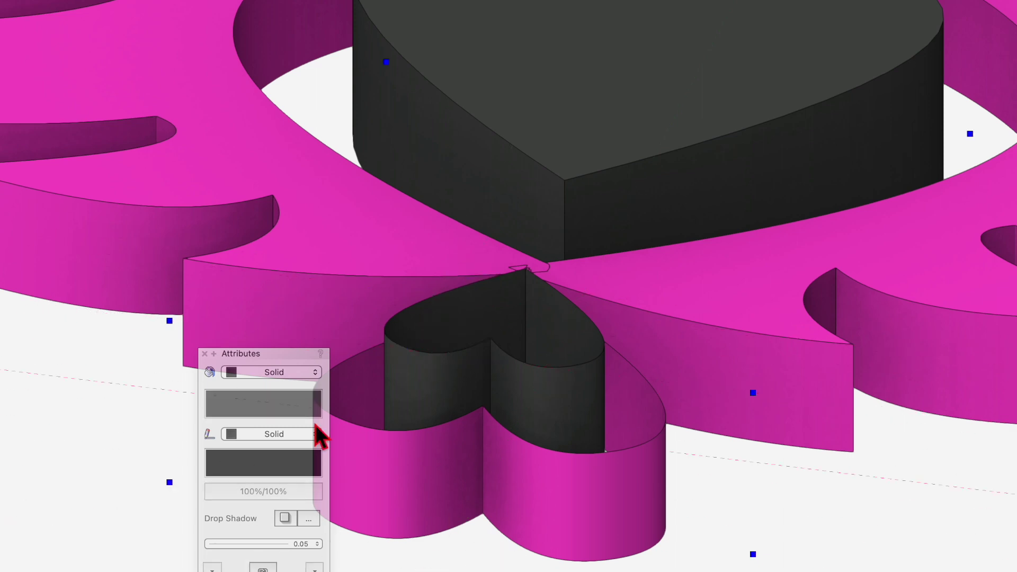
- Try a blue fill on the extruded hearts and undo it
left_click(254, 411)
left_click(278, 433)
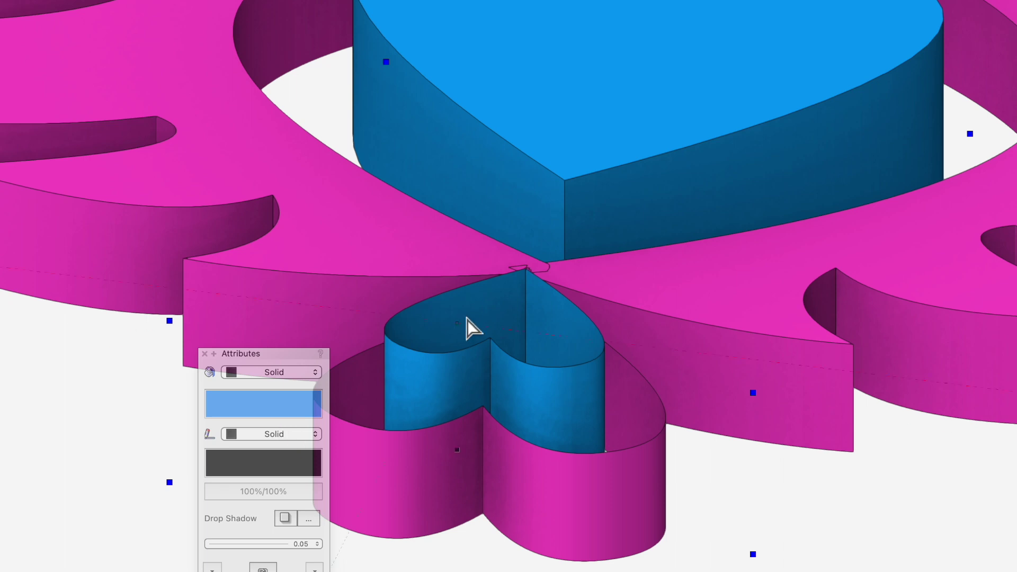
key("super+z")
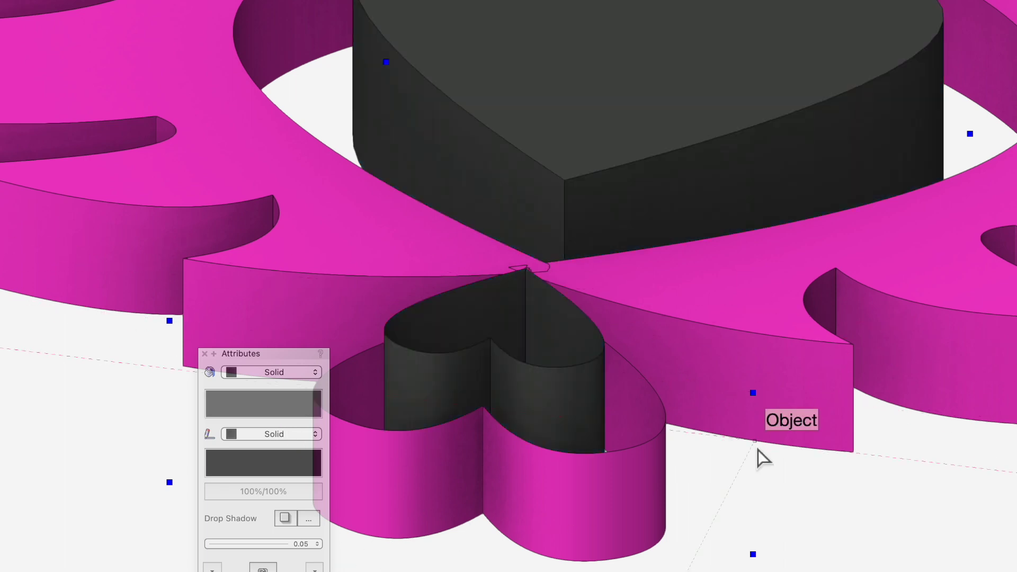
left_click(862, 540)
left_click(673, 154)
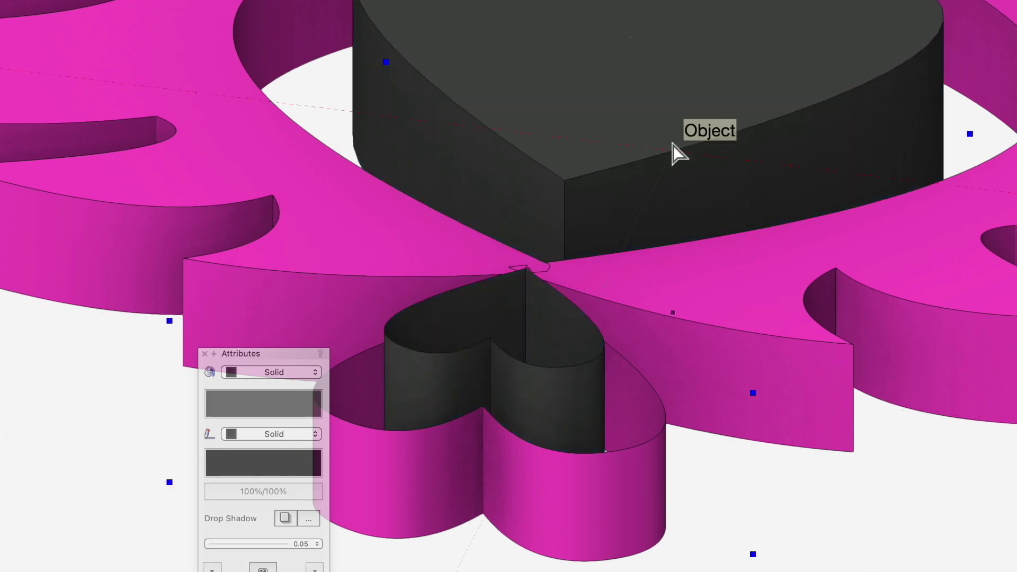
left_click(243, 414)
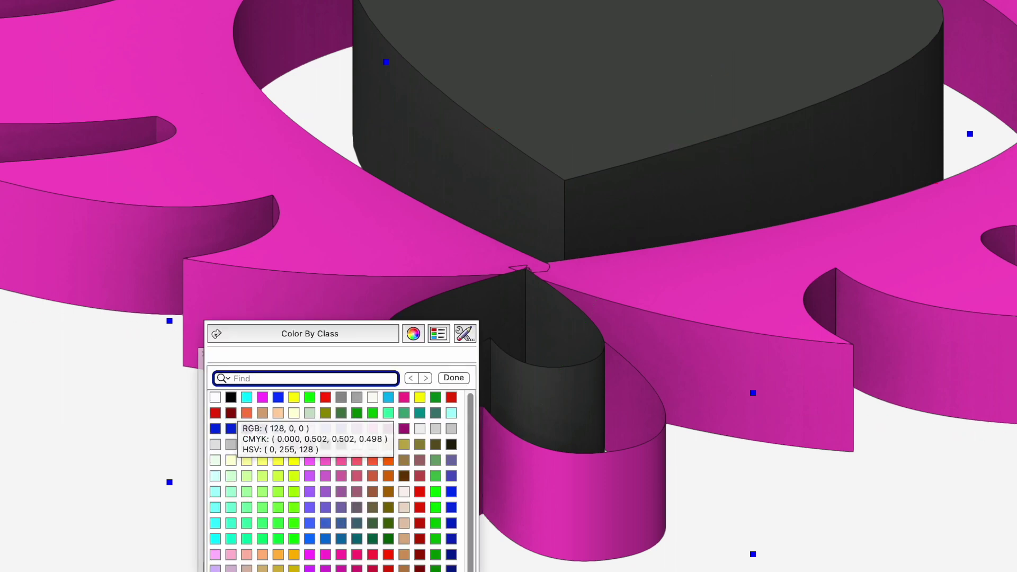
left_click(243, 415)
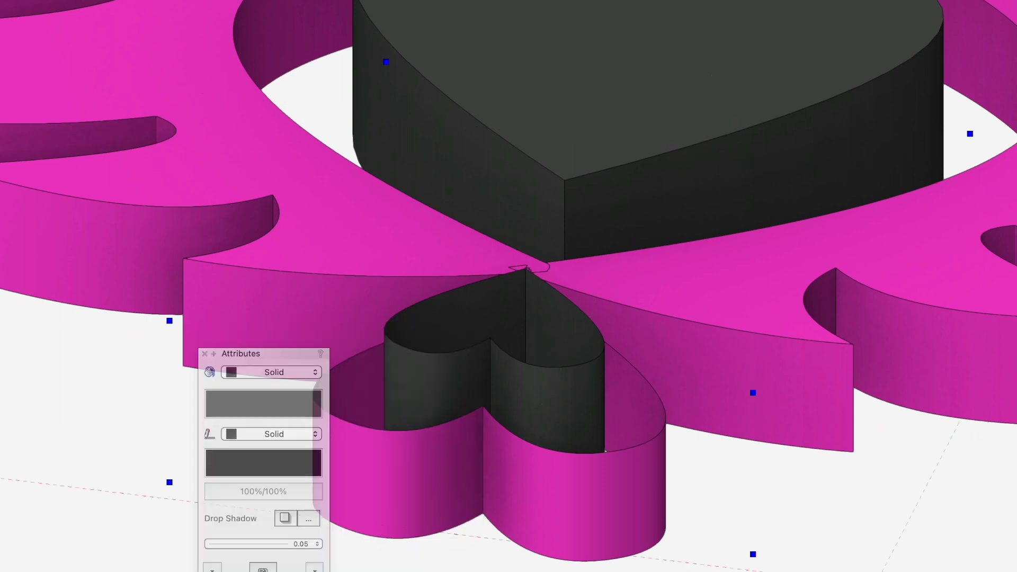
- Set the fill of the small inner heart extrusion alone to red
left_click(566, 74)
left_click(810, 545)
left_click(642, 86)
left_click(536, 386)
left_click(284, 415)
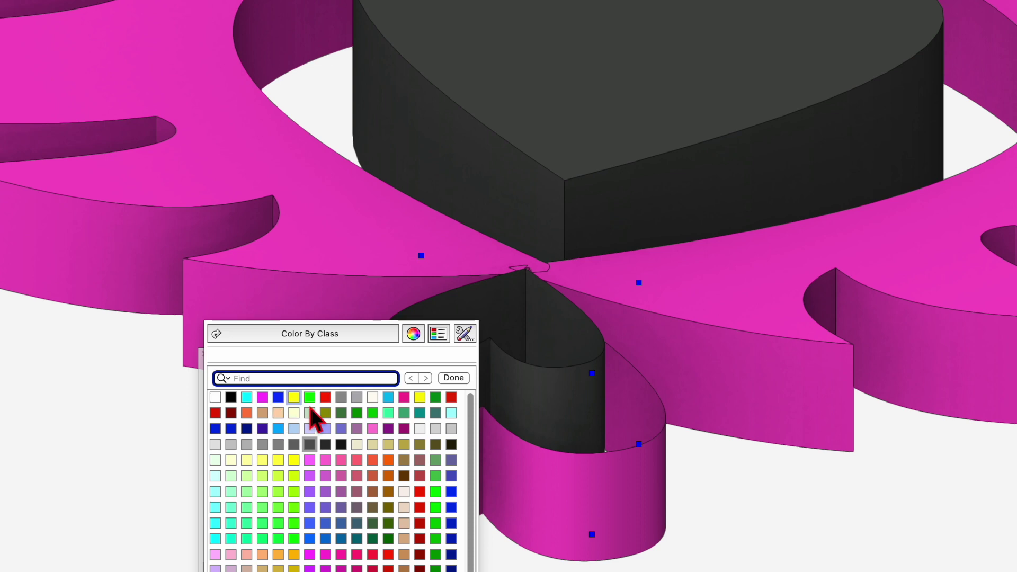
left_click(325, 397)
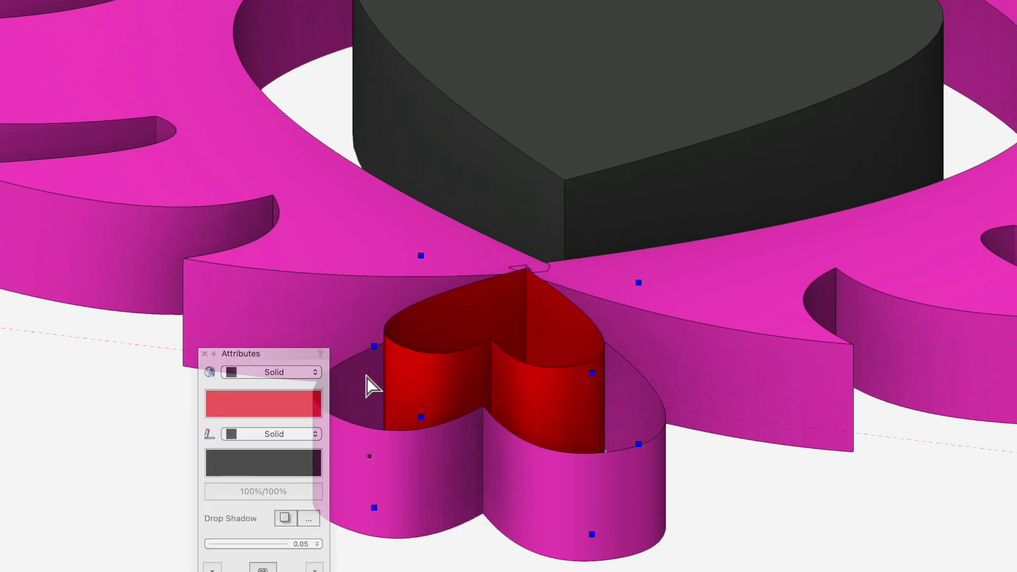
- Edit the small inner heart extrusion's profile and make its polyline closed
double_click(531, 507)
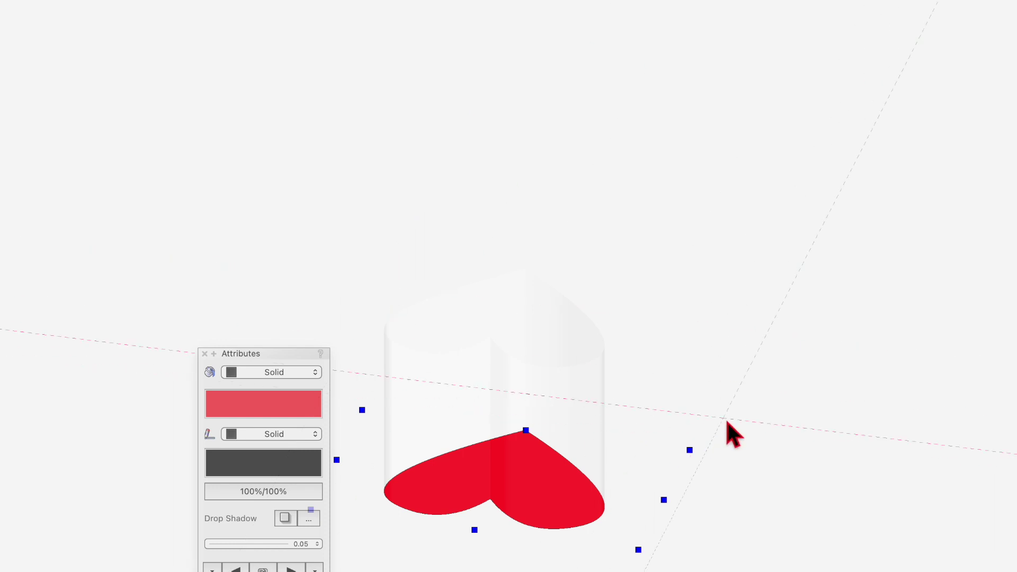
key("super+i")
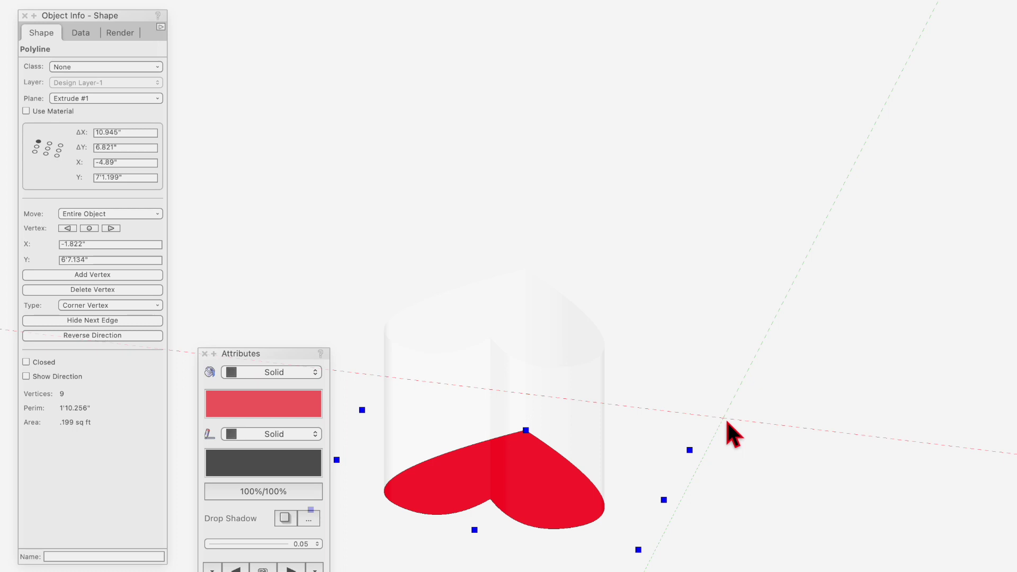
left_click(26, 377)
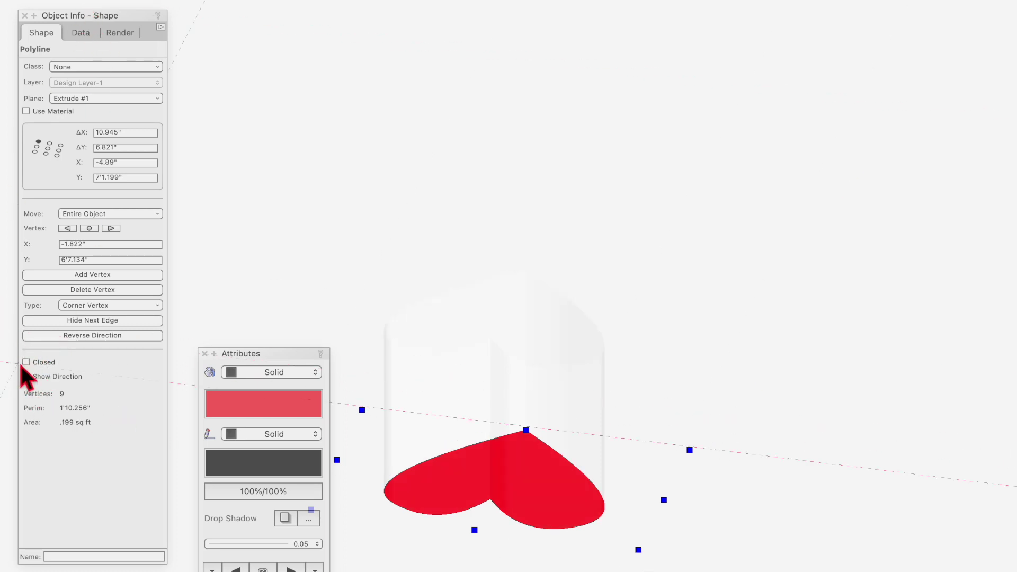
left_click(26, 362)
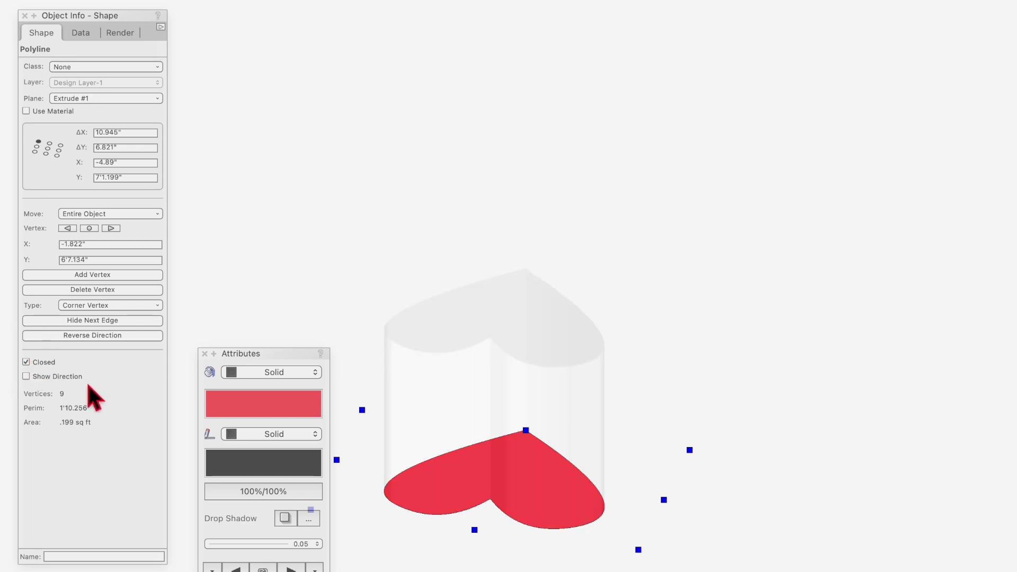
left_click(26, 362)
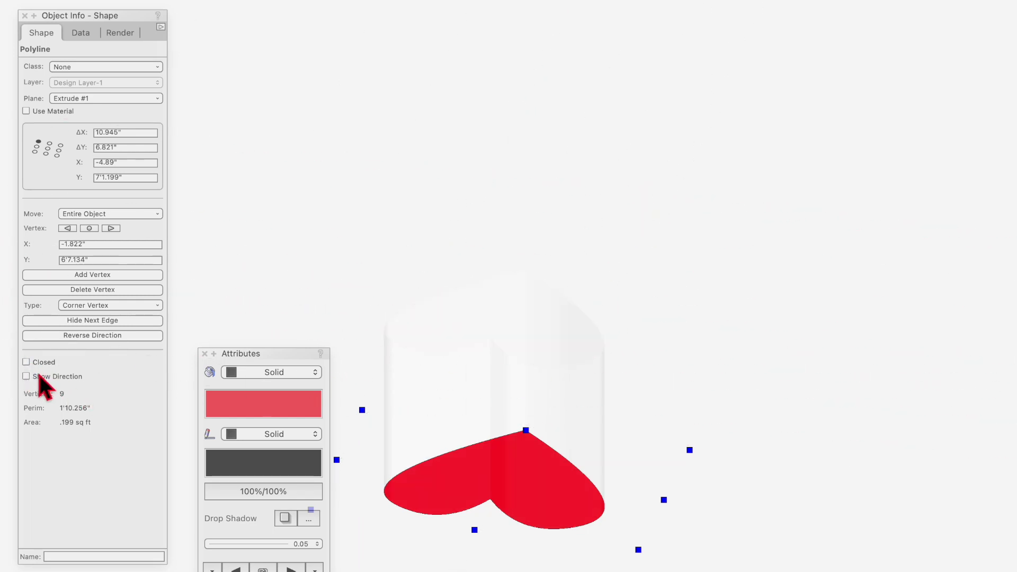
left_click(27, 363)
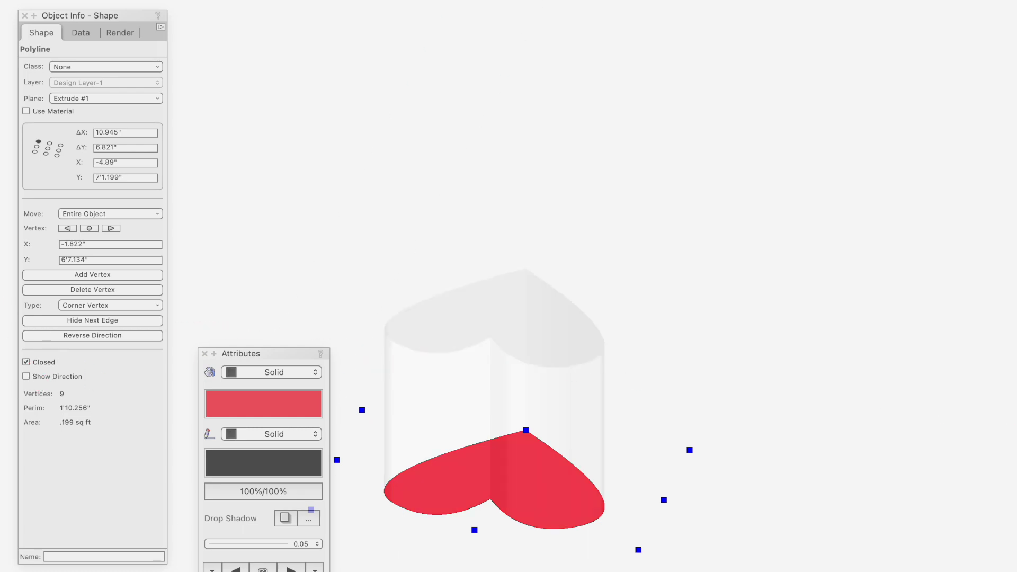
left_click(25, 16)
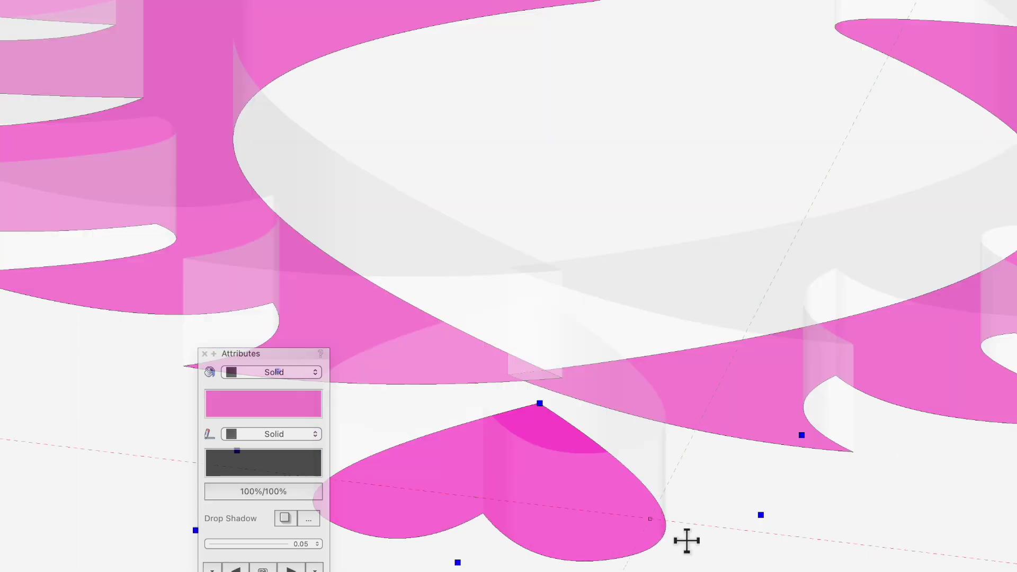
- Make the small outer heart's polyline closed inside the pink extrusion and return to the full model
left_click(613, 554)
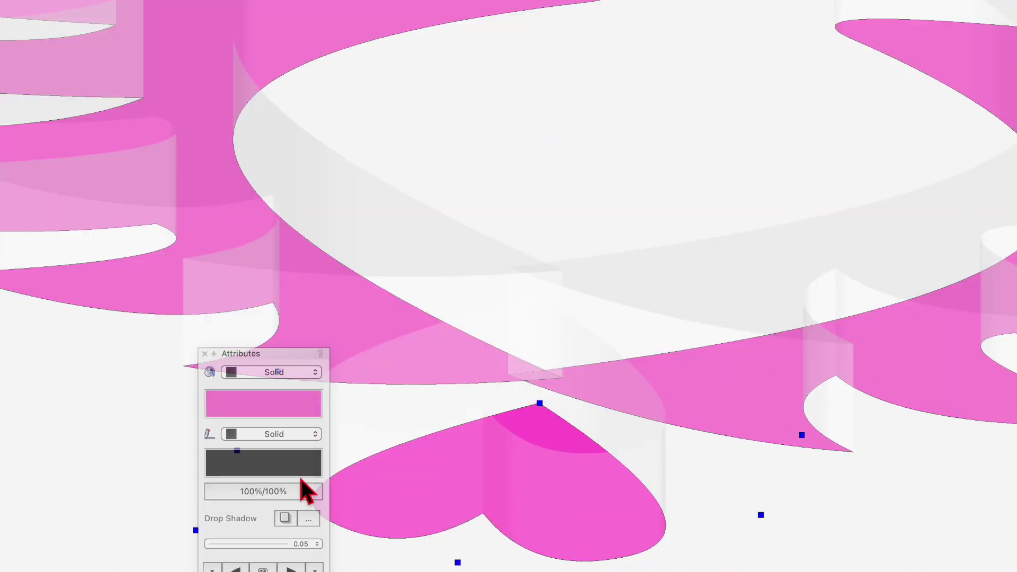
key("super+i")
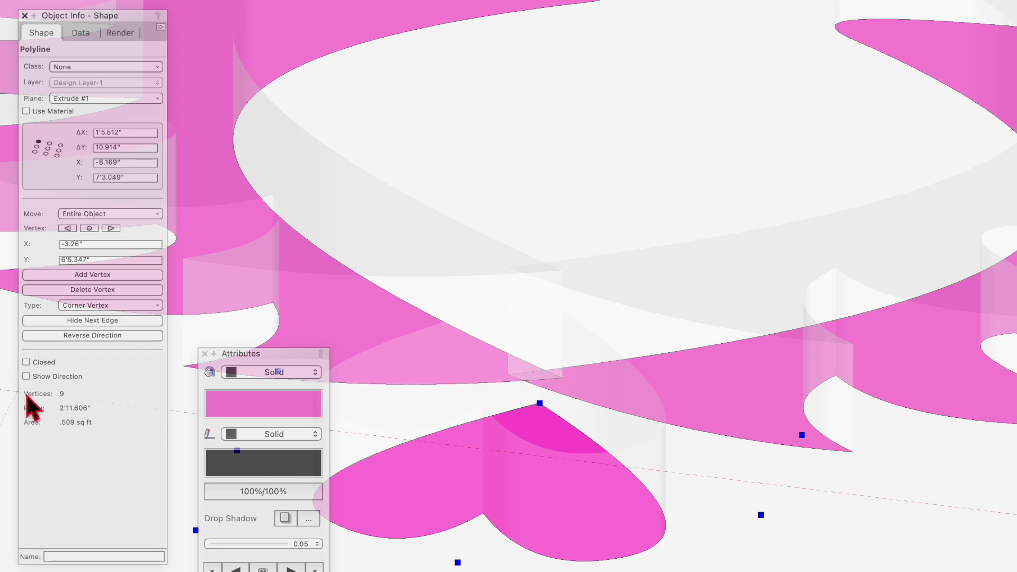
left_click(26, 362)
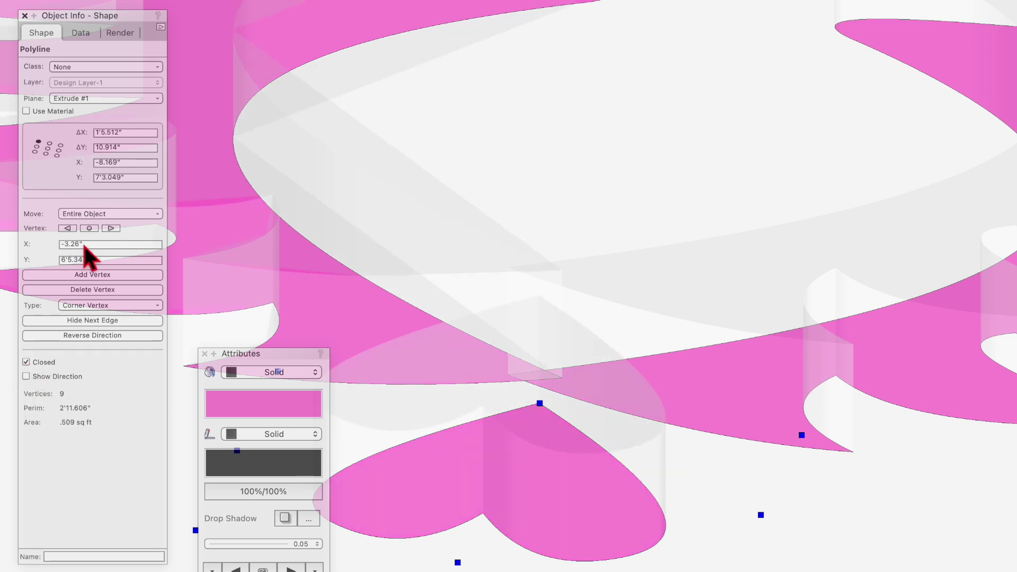
key("super+i")
key("super+shift+a")
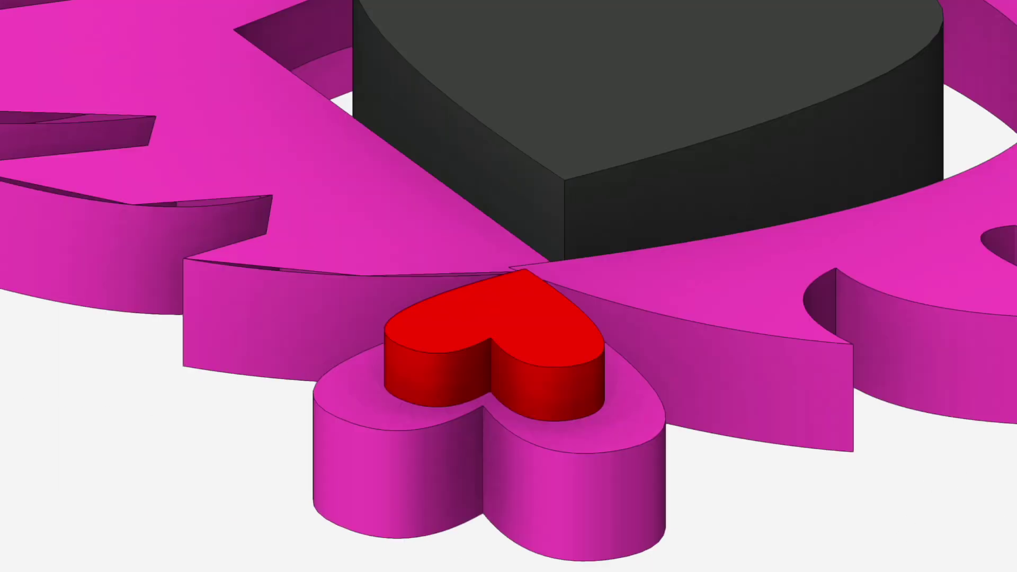
- Change the small inner heart extrusion's fill to gray
left_click(560, 346)
left_click(594, 115)
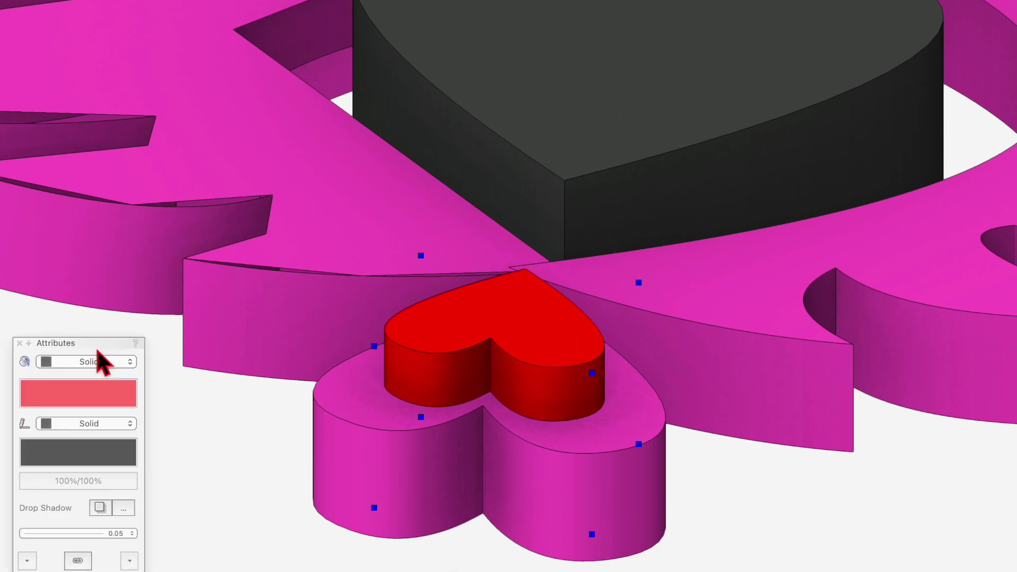
left_click(84, 393)
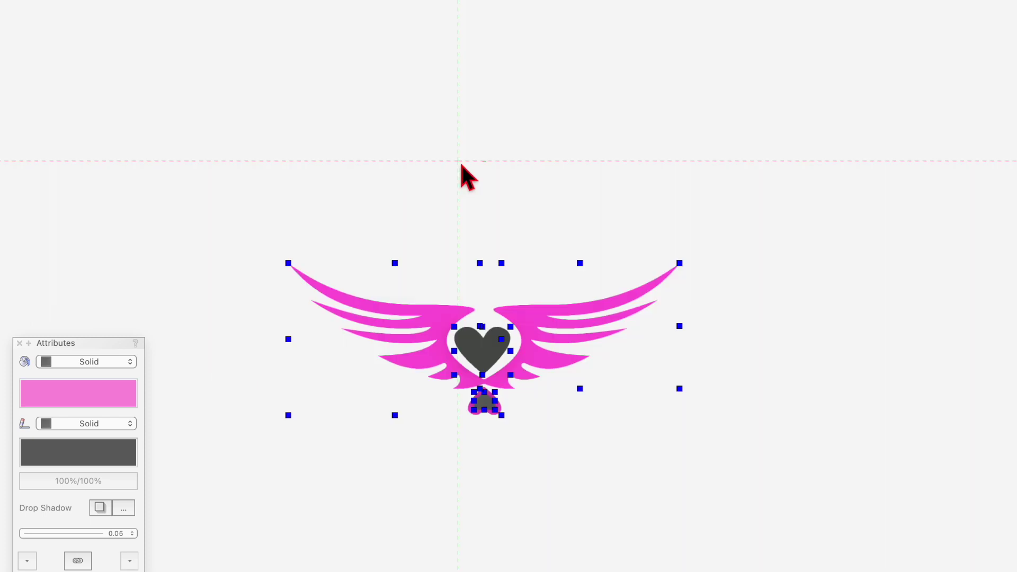
- Group all the extruded parts and rotate the group 90° in the side view so that it stands upright
key("super+g")
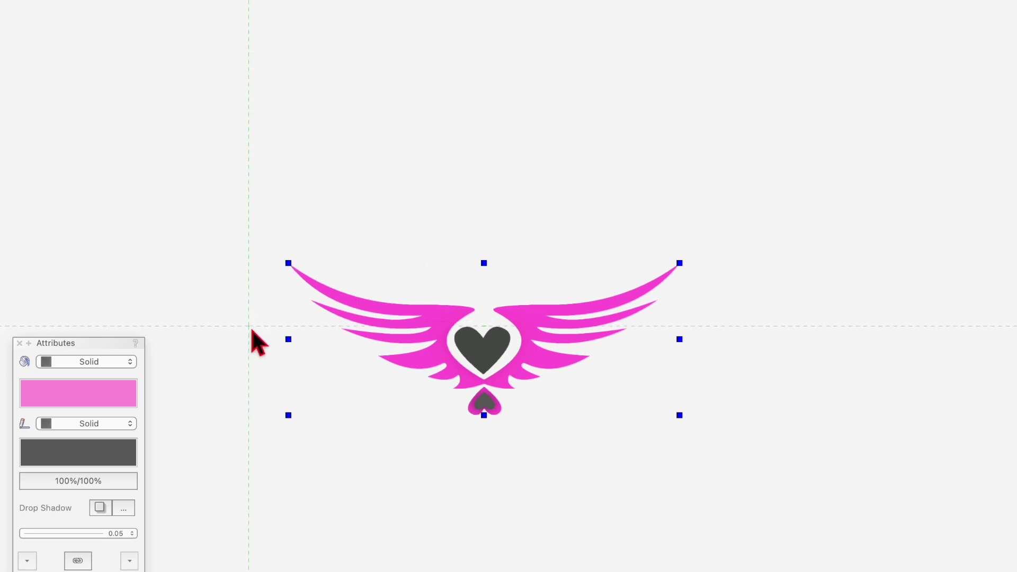
key("Tab")
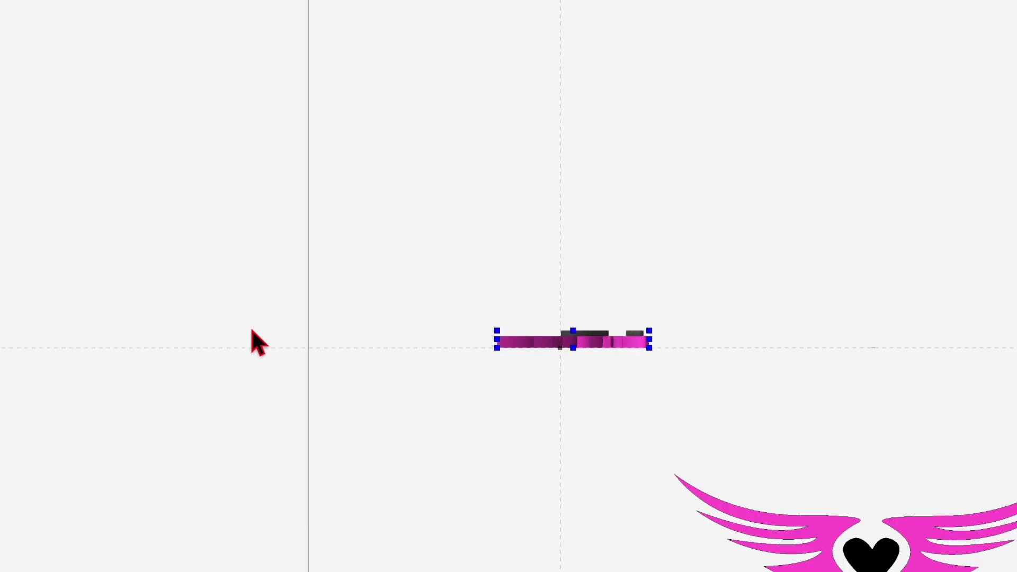
scroll(252, 331, "up", 2)
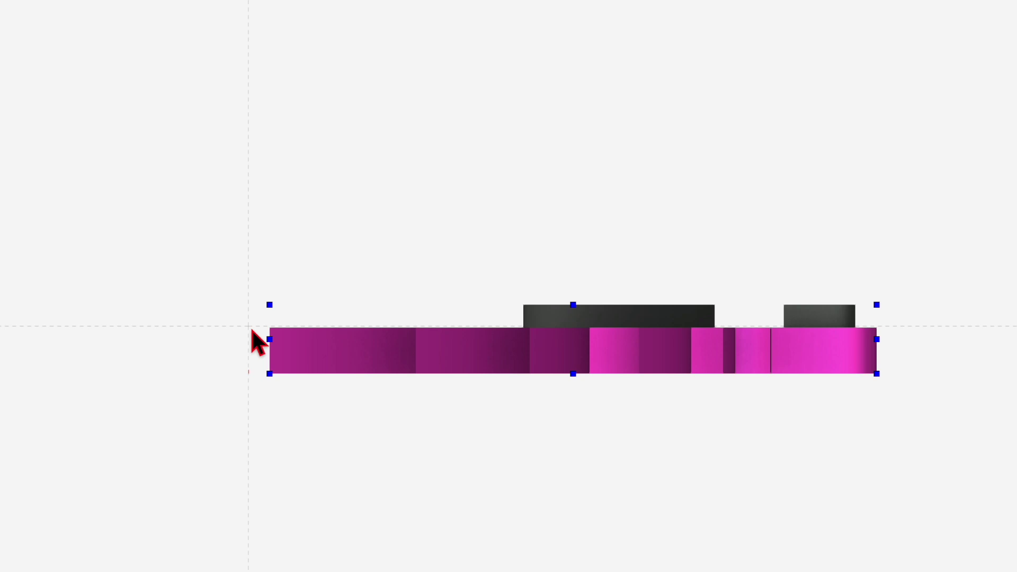
key("ctrl+[")
key("ctrl+[")
key("ctrl+[")
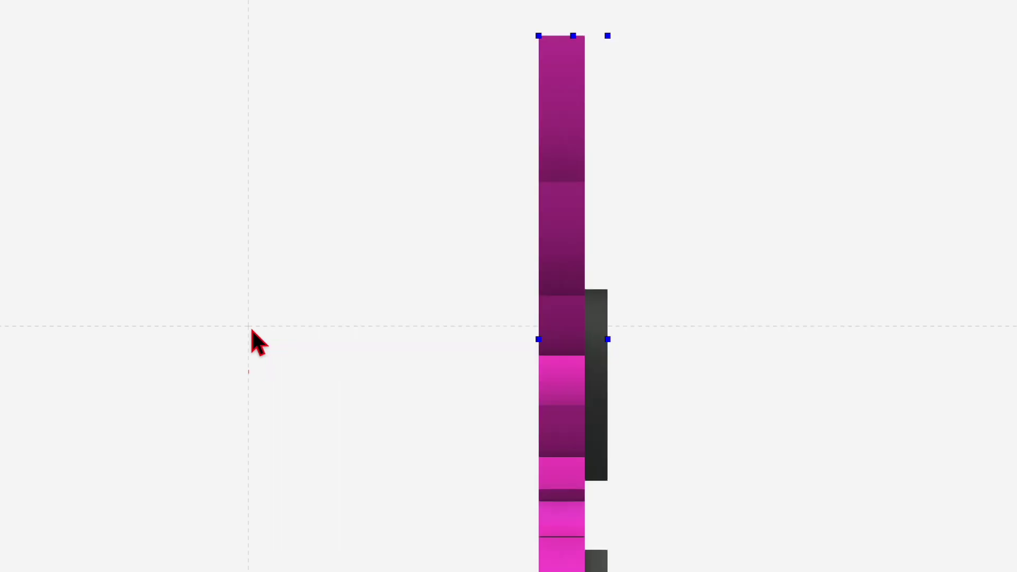
- Show the upright winged-heart group from the front in shaded OpenGL rendering
key("0")
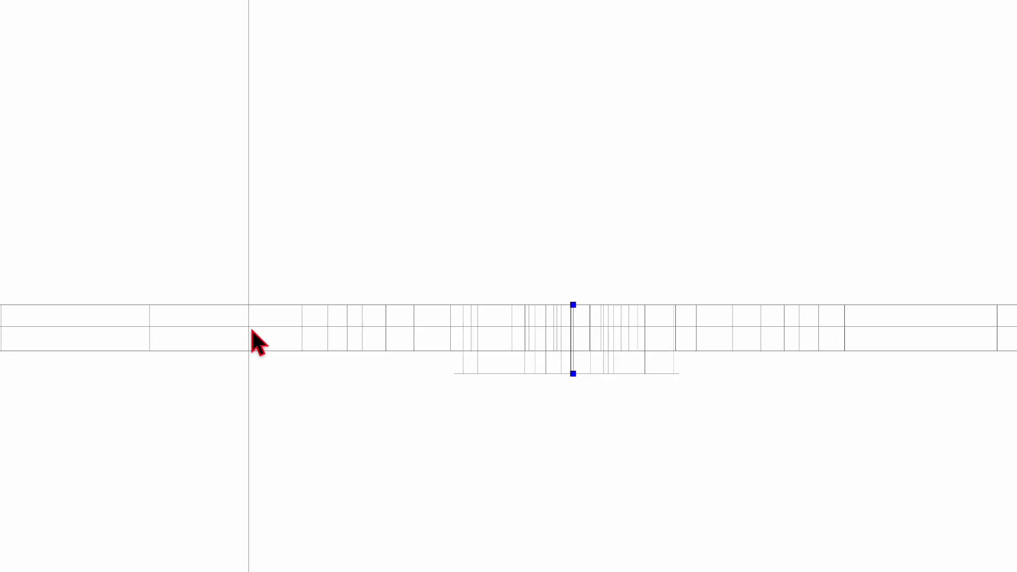
key("2")
key("ctrl+6")
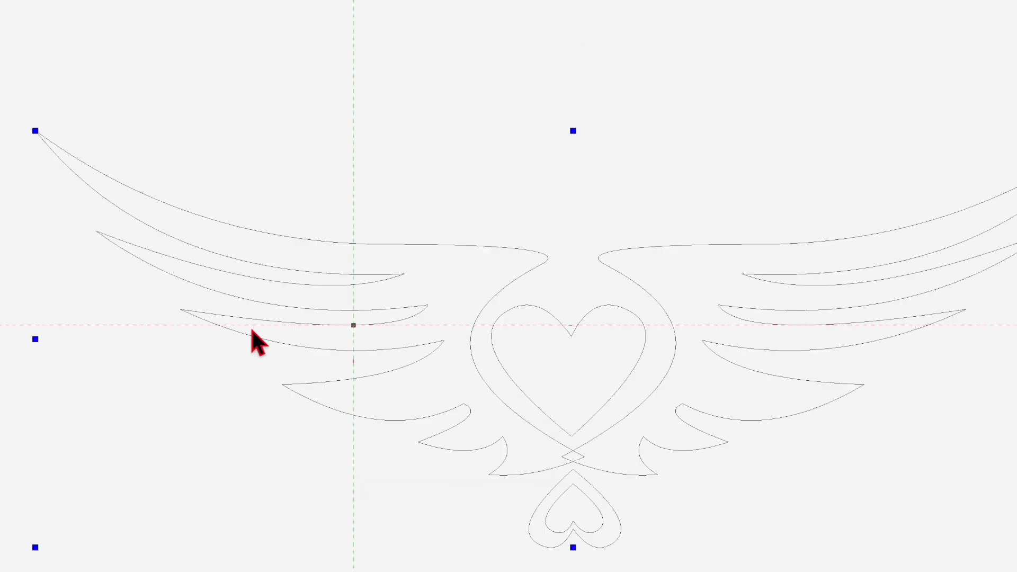
key("super+shift+g")
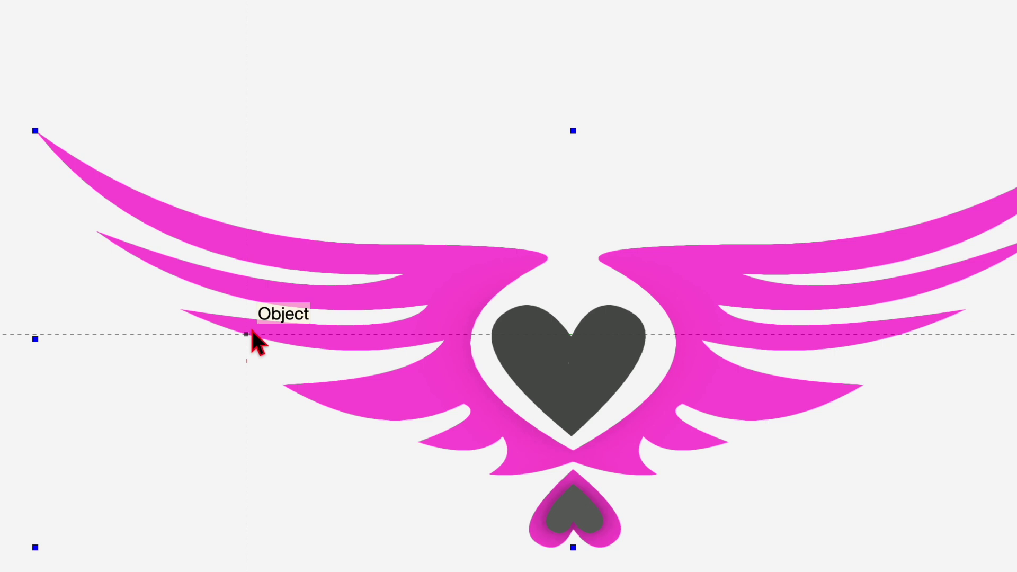
key("super+2")
key("super+2")
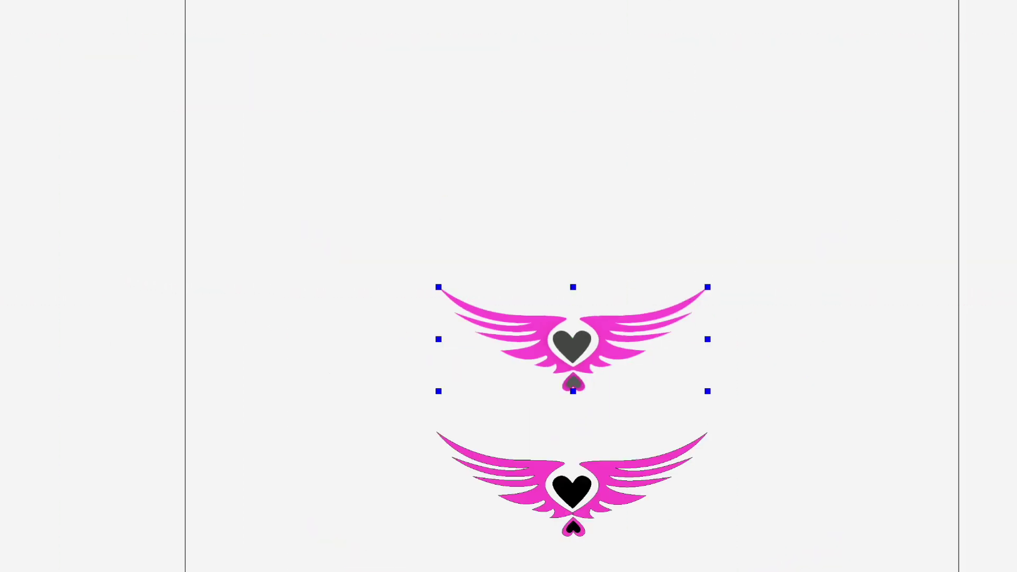
- Inspect the upright winged-heart group close up from an oblique 3D angle
left_click_drag(643, 327, 540, 399)
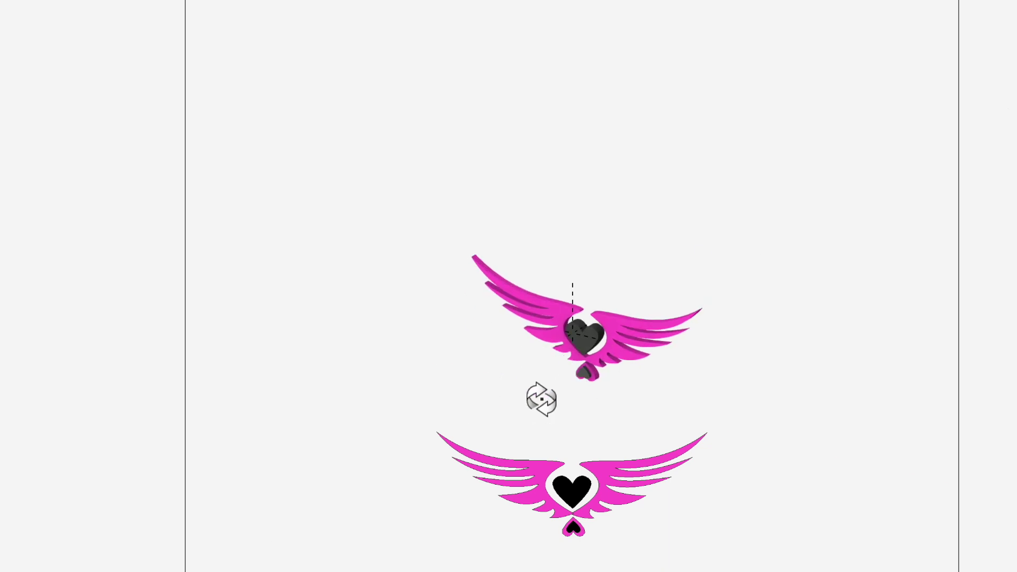
key("ctrl+plus")
key("ctrl+plus")
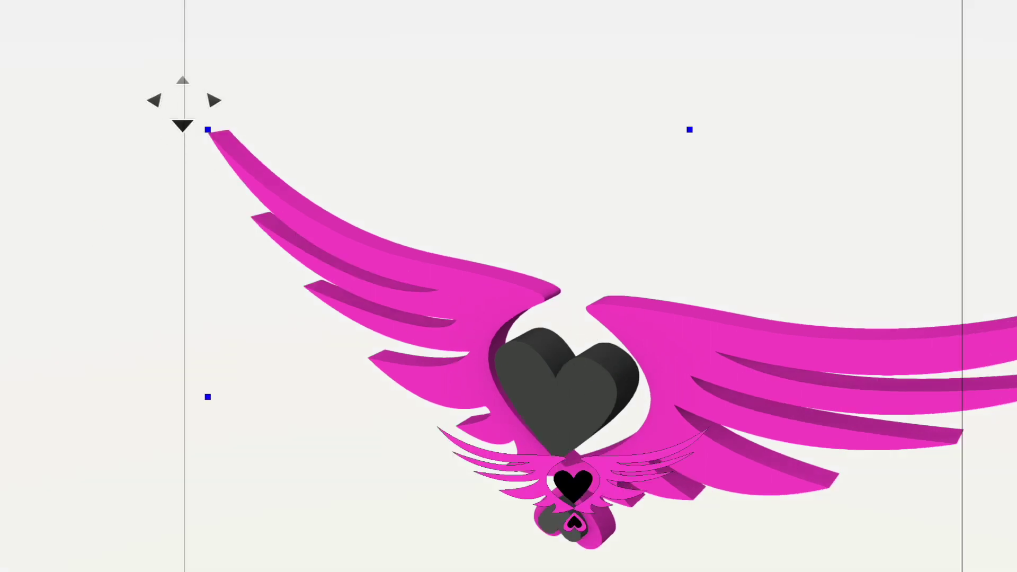
left_click_drag(624, 274, 673, 424)
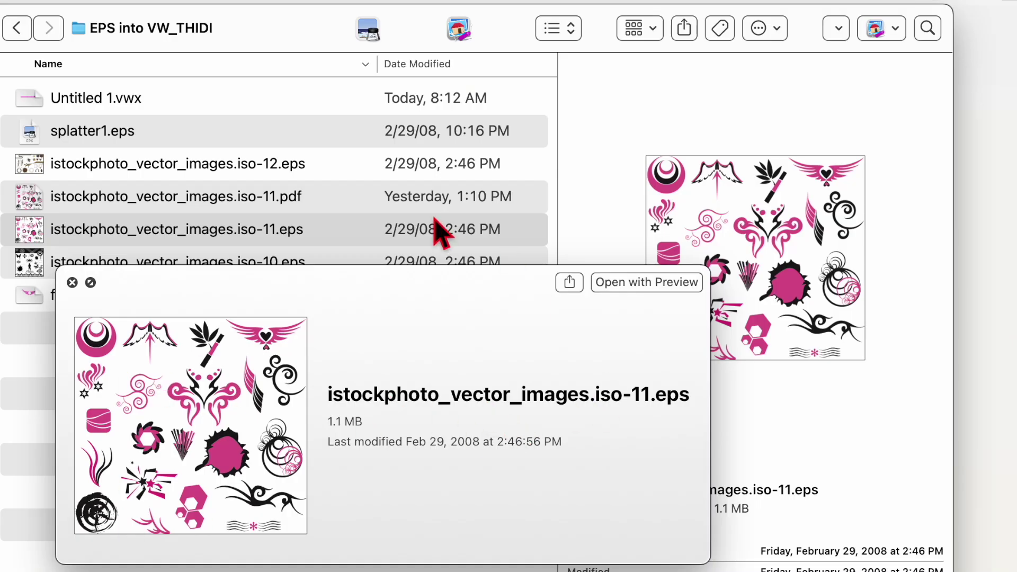
- In Finder, open istockphoto_vector_images.iso-11.eps with a chosen application
left_click(440, 233)
right_click(132, 241)
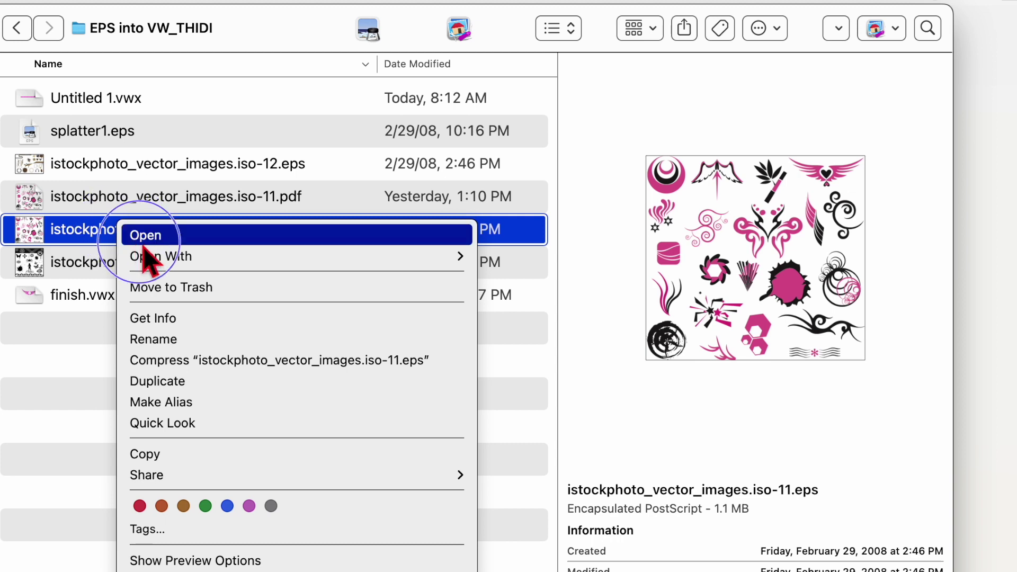
mouse_move(146, 257)
left_click(549, 255)
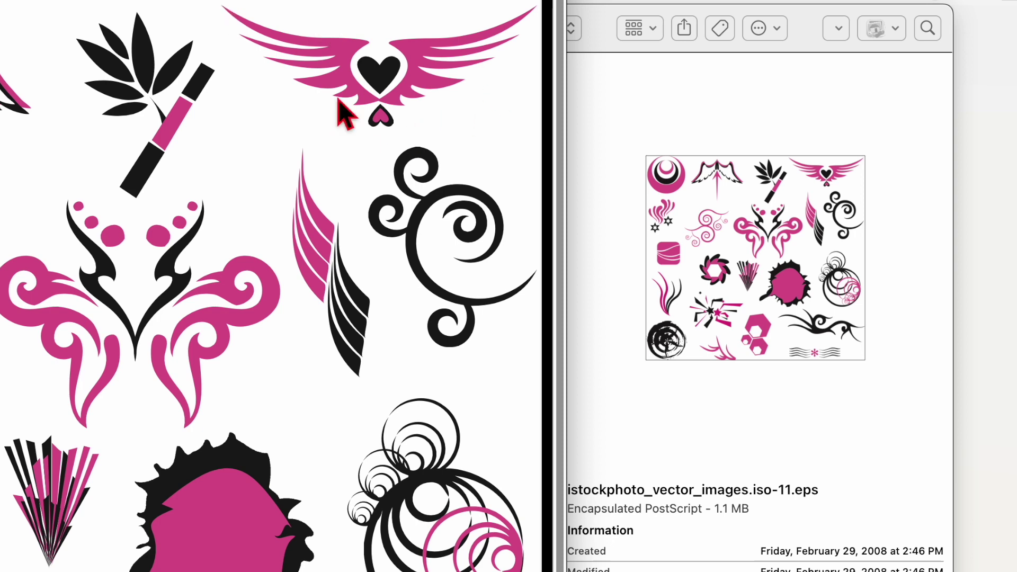
- Close the EPS artwork view, preview istockphoto_vector_images.iso-11.pdf from the same folder, and close that preview
key("super+w")
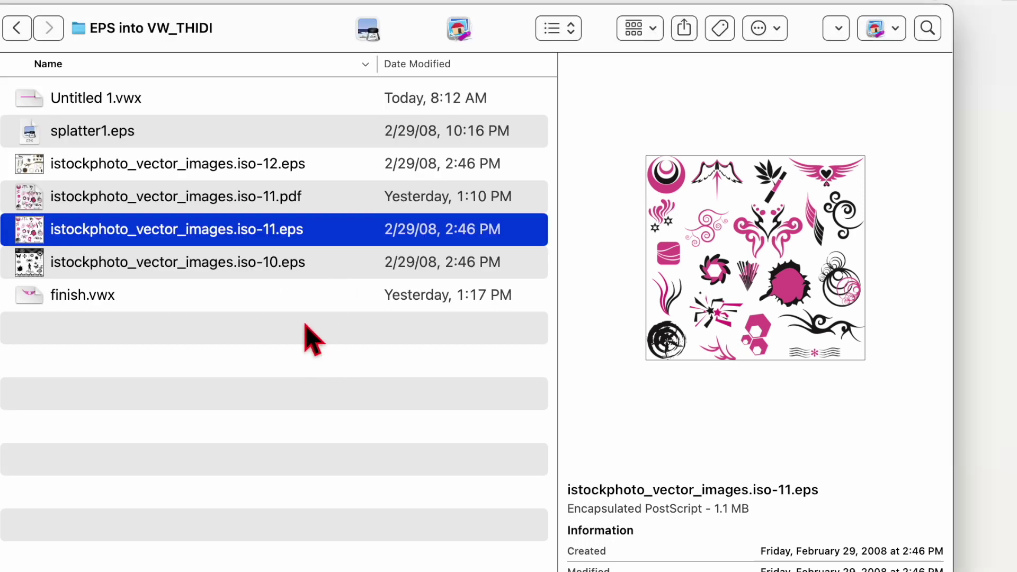
left_click(265, 205)
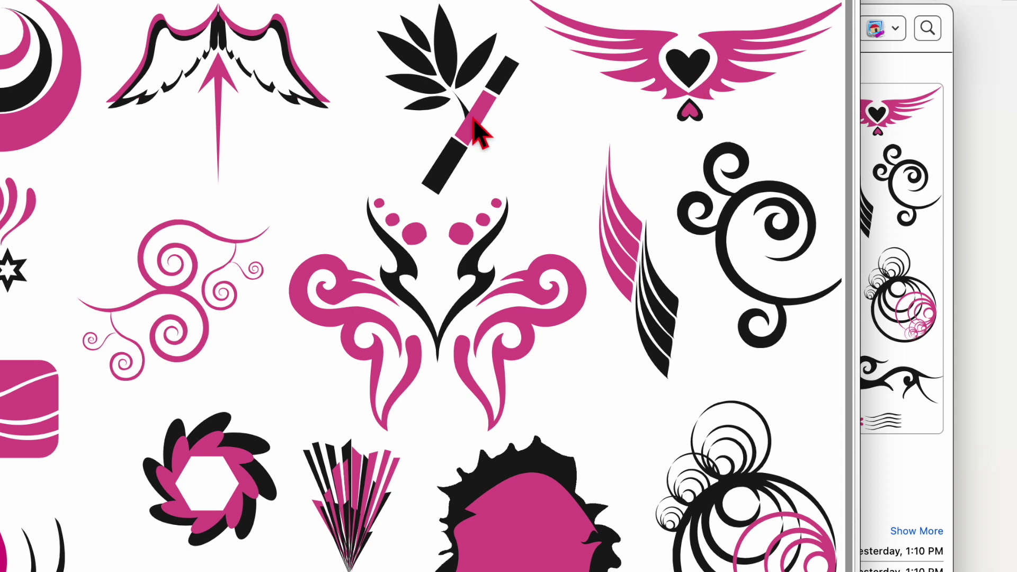
key("space")
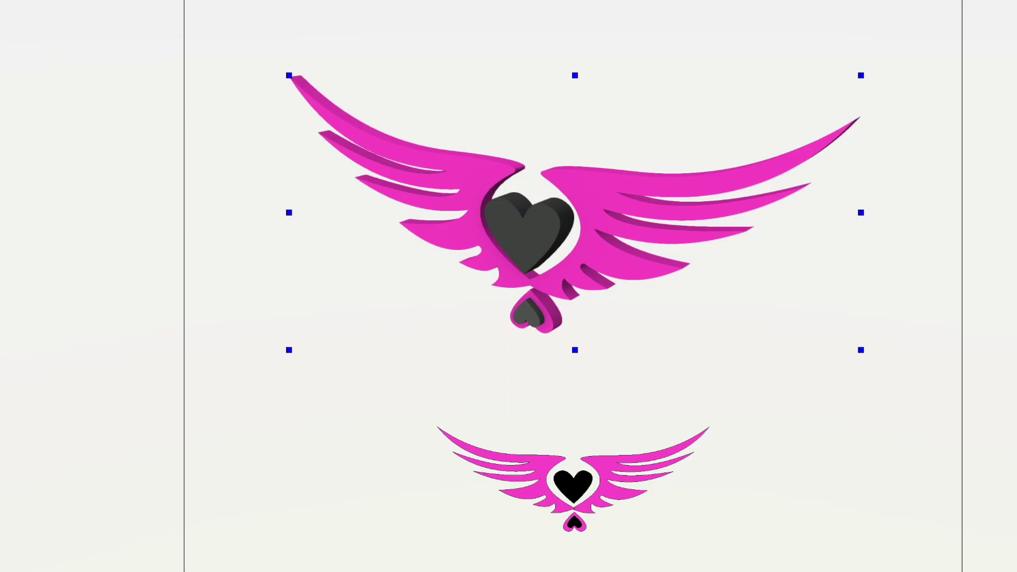
- In Vectorworks, show the object properties of the flat winged heart's left wing polyline, and select all of that artwork's polylines
left_click(491, 451)
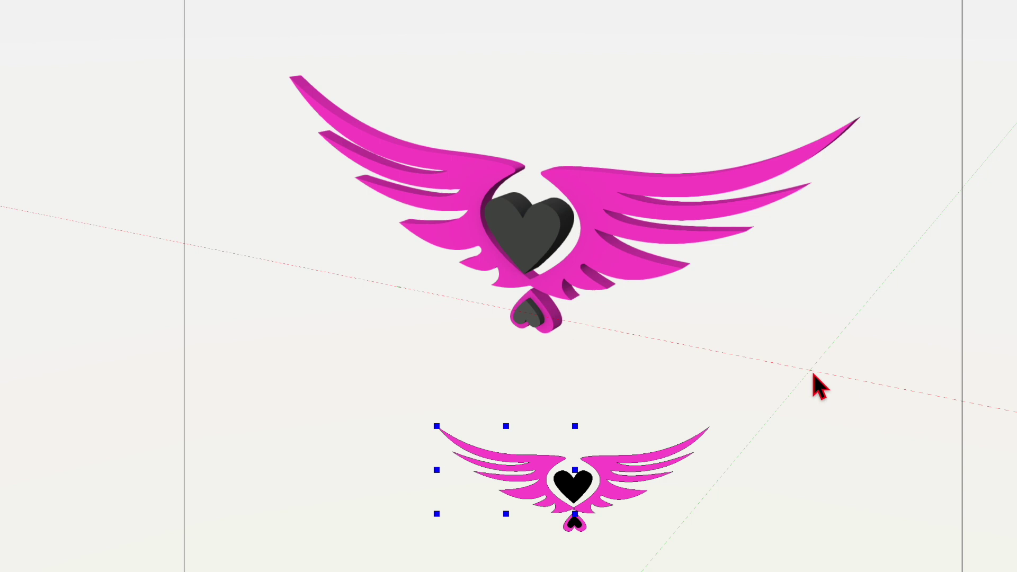
key("super+i")
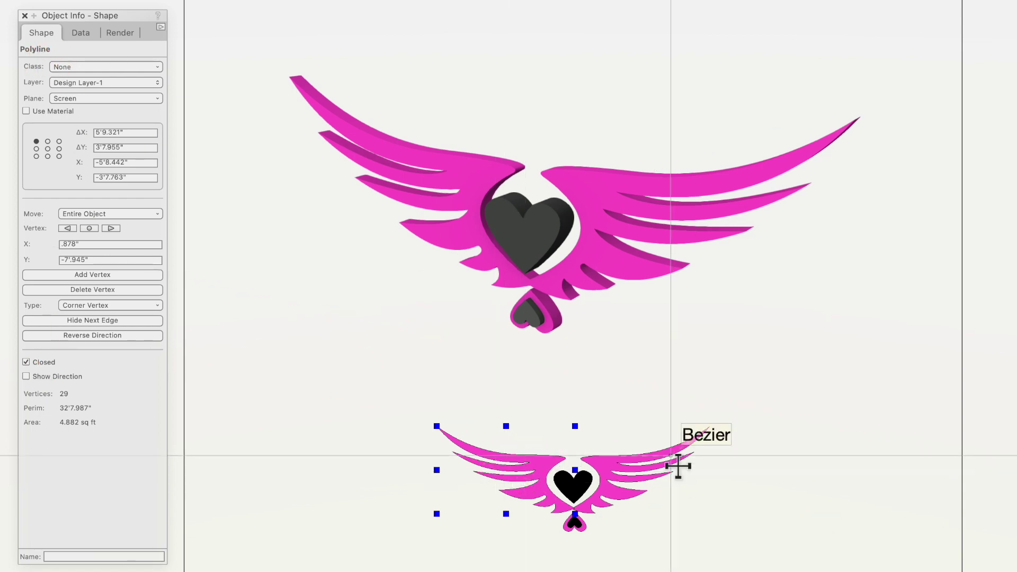
left_click_drag(376, 389, 795, 569)
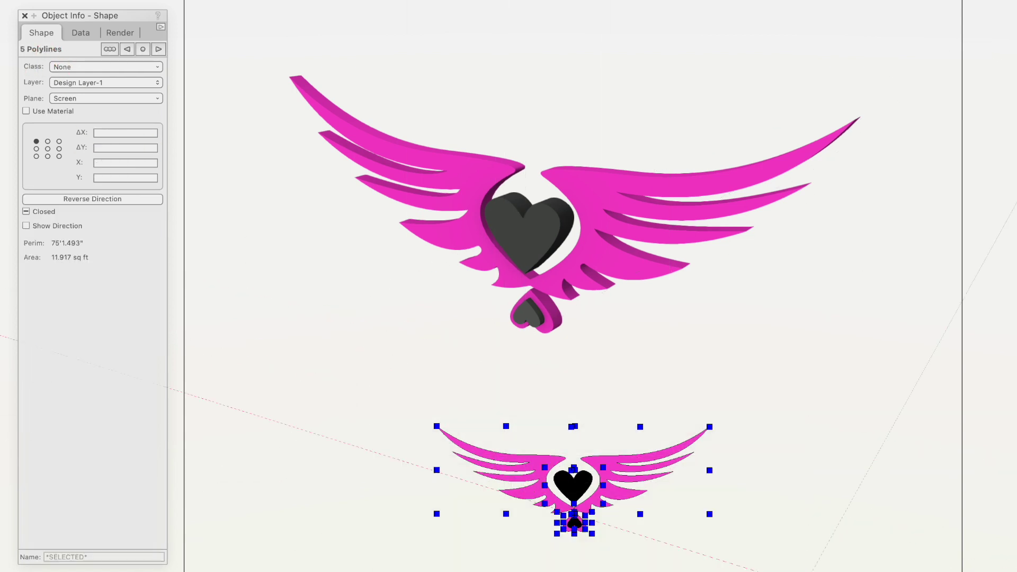